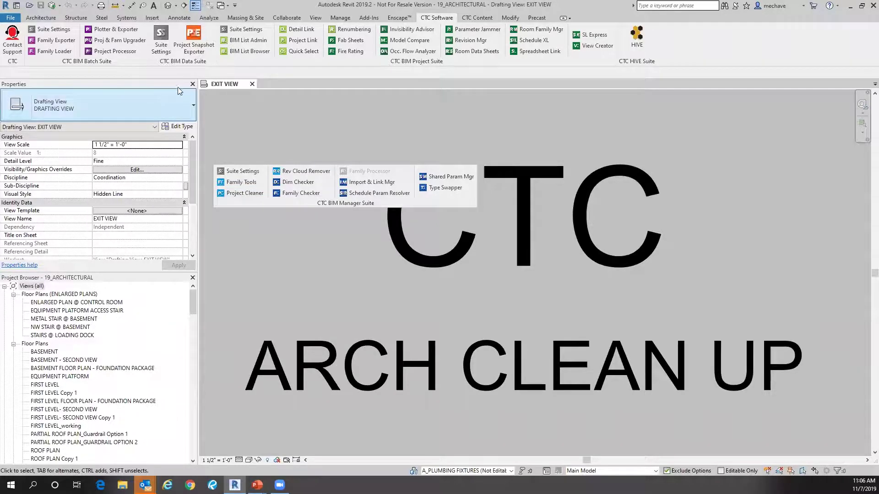
# - Examine the floor plan, 3D, elevation and section views in the project browser, including the commands available for Section 5
pyautogui.scroll(-1, 122, 297)
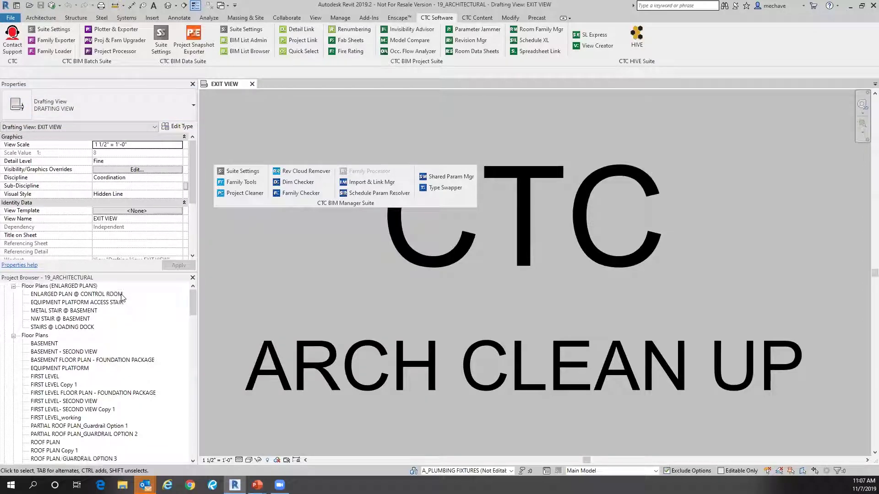
pyautogui.click(91, 296)
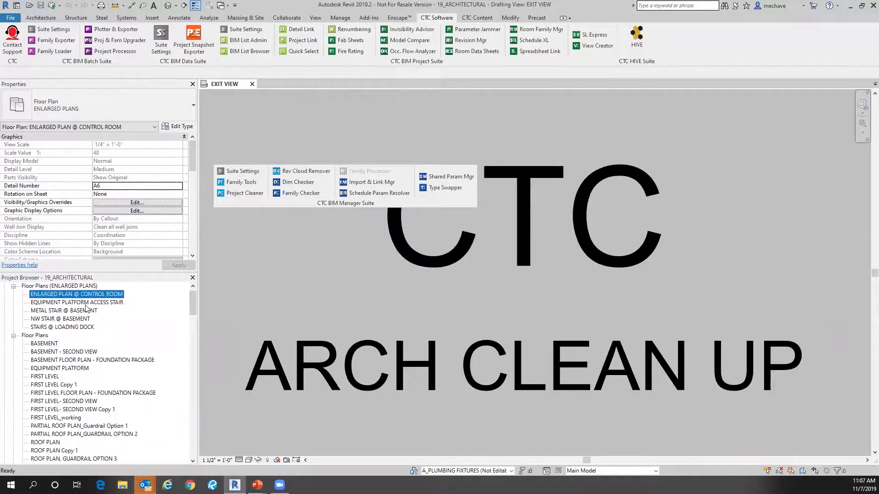
pyautogui.click(82, 311)
pyautogui.scroll(-1, 75, 326)
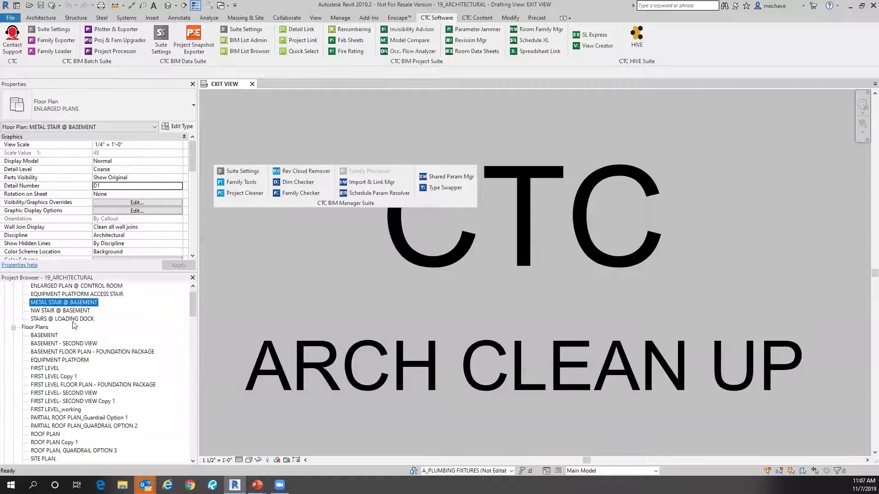
pyautogui.scroll(-17, 53, 347)
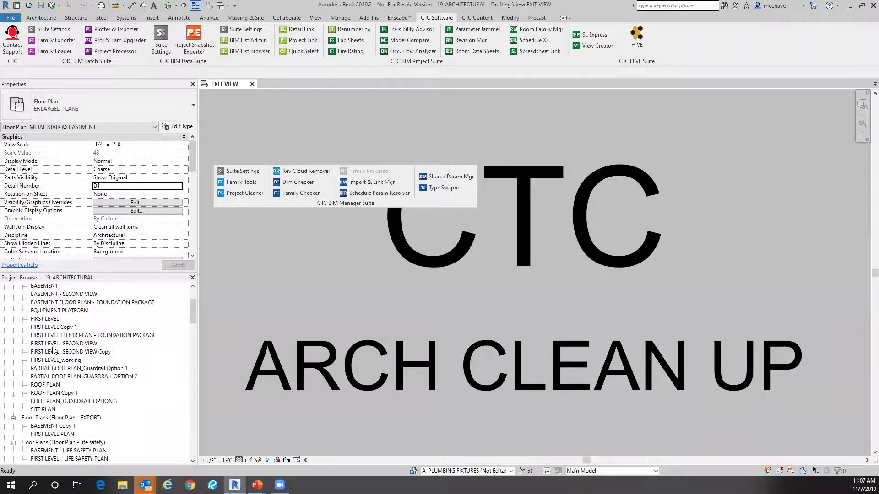
pyautogui.scroll(-15, 54, 351)
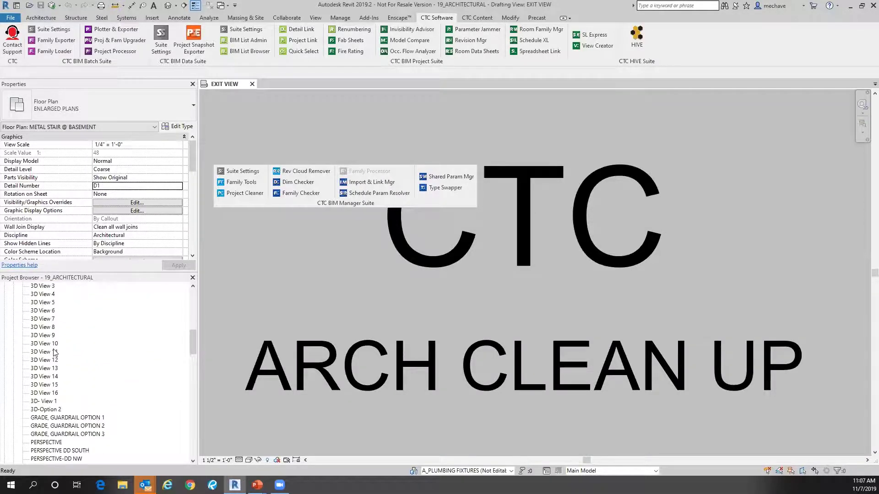
pyautogui.scroll(-19, 54, 353)
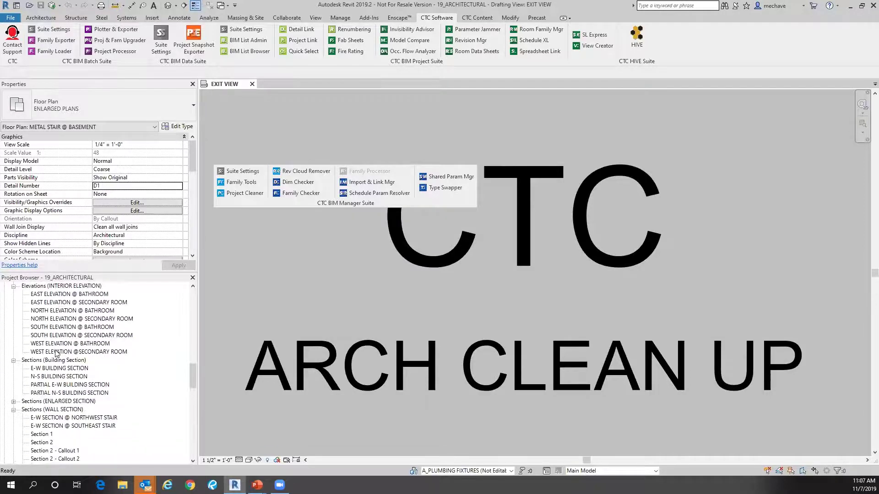
pyautogui.scroll(-12, 68, 366)
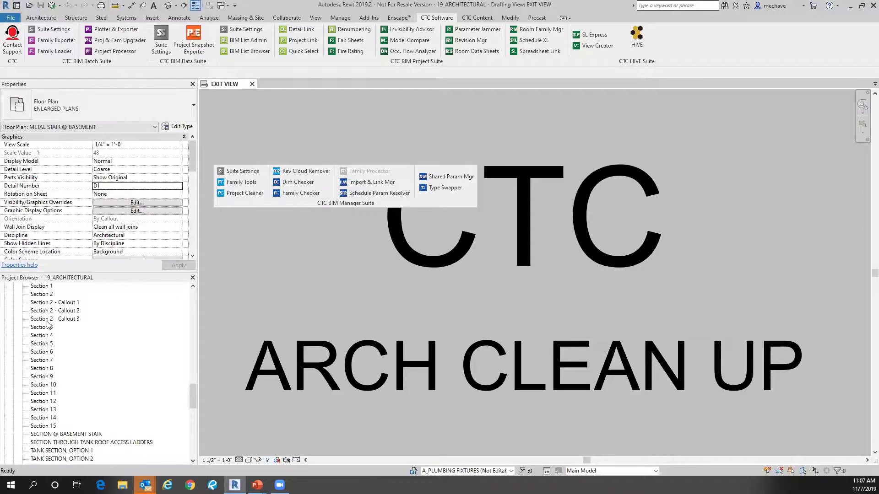
pyautogui.click(47, 325)
pyautogui.click(50, 343)
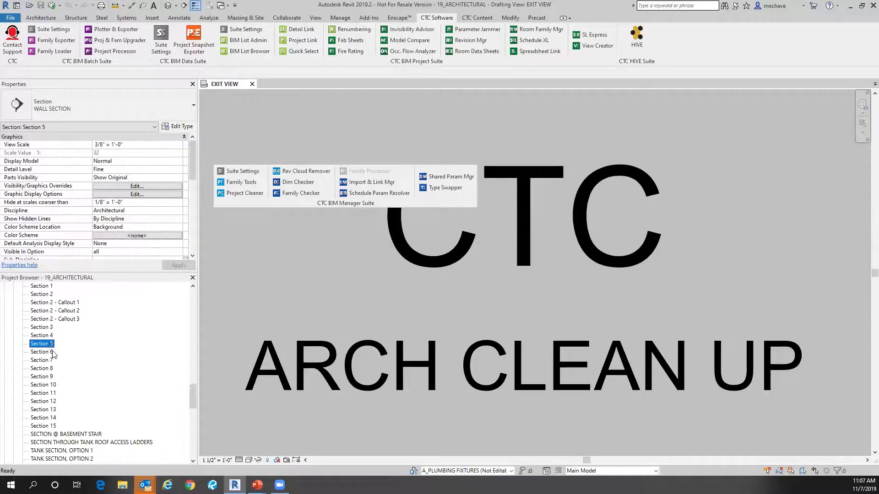
pyautogui.rightClick(50, 344)
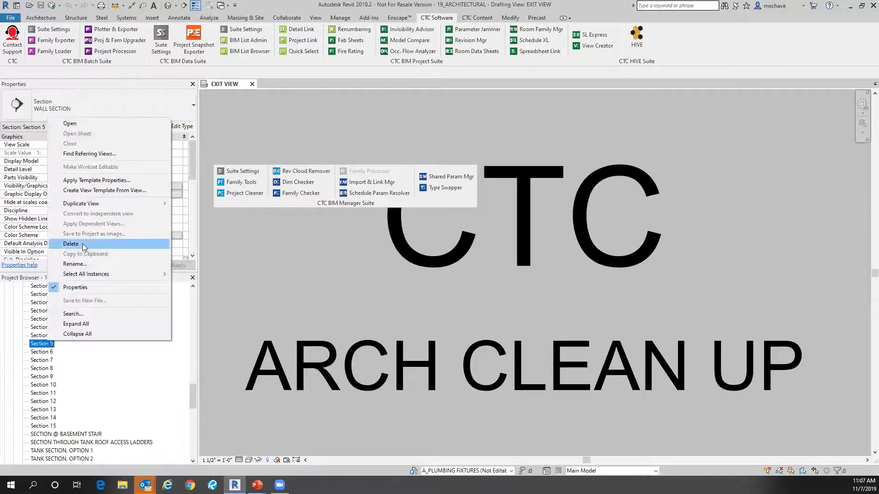
pyautogui.click(127, 357)
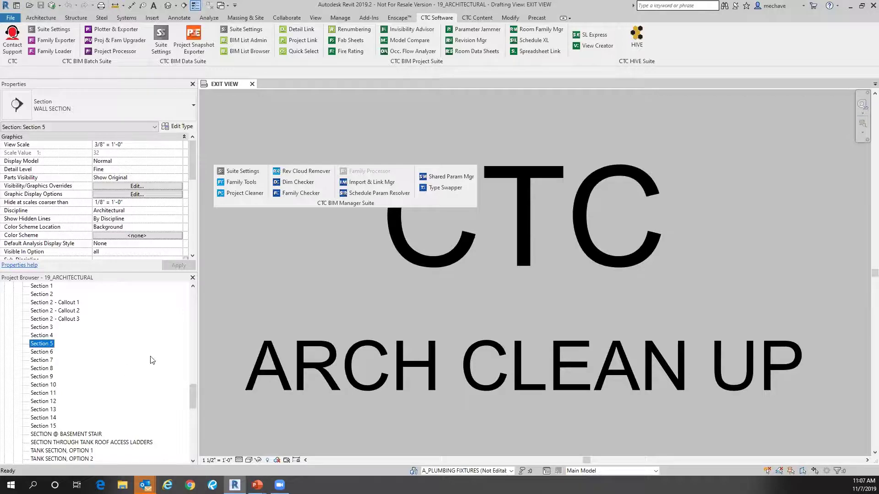
# - Dock the floating CTC BIM Manager Suite panel back into the ribbon and open Project Cleaner
pyautogui.moveTo(310, 203); pyautogui.dragTo(264, 64)
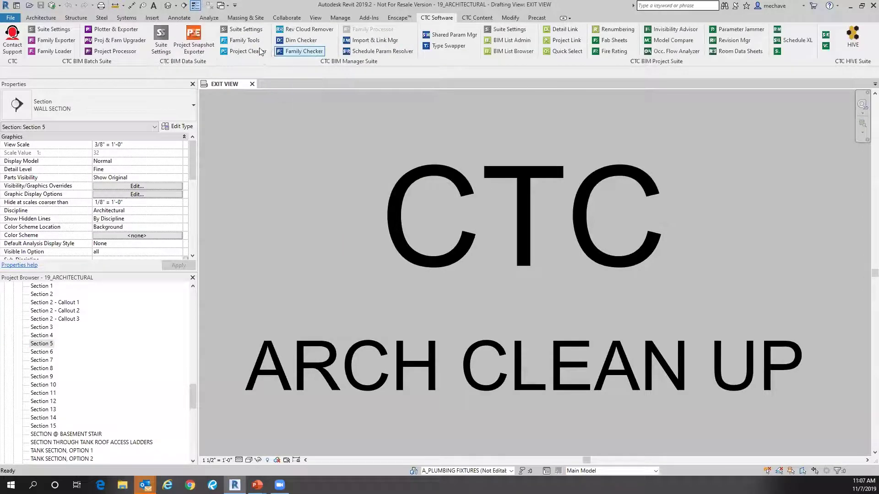
pyautogui.click(260, 52)
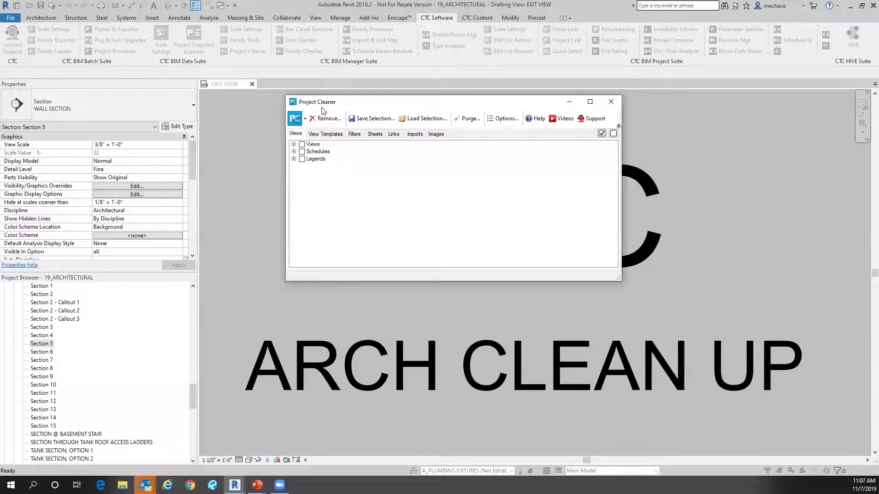
pyautogui.moveTo(324, 110); pyautogui.dragTo(332, 128)
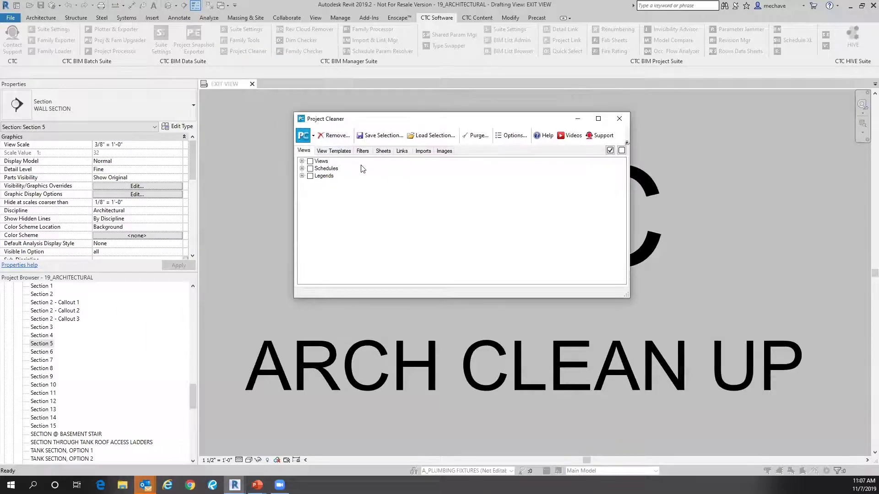
# - Keep the views organized by On Sheets or Used/Type, and expand the Section (WALL SECTION) group among the views not in a sheet
pyautogui.click(506, 139)
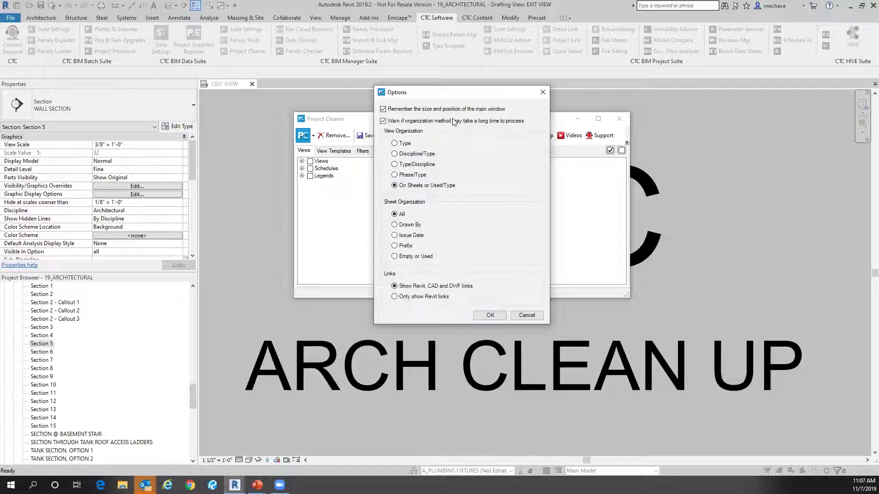
pyautogui.click(488, 315)
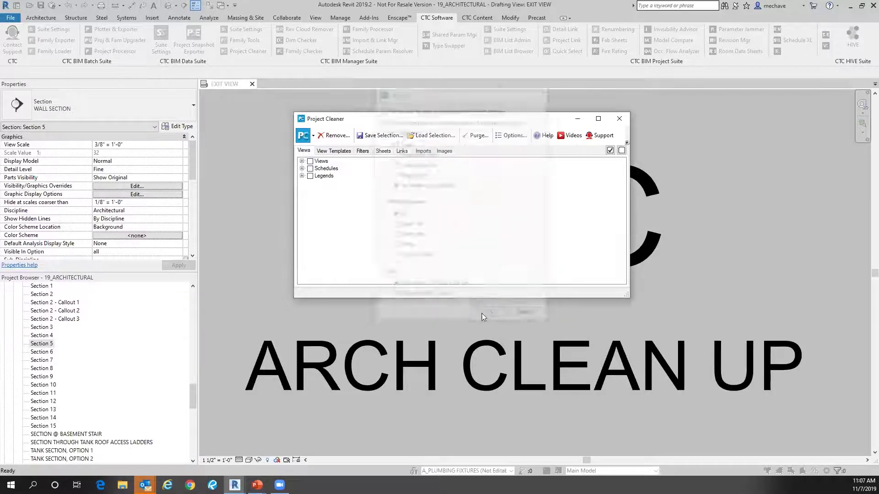
pyautogui.click(302, 162)
pyautogui.scroll(-5, 372, 185)
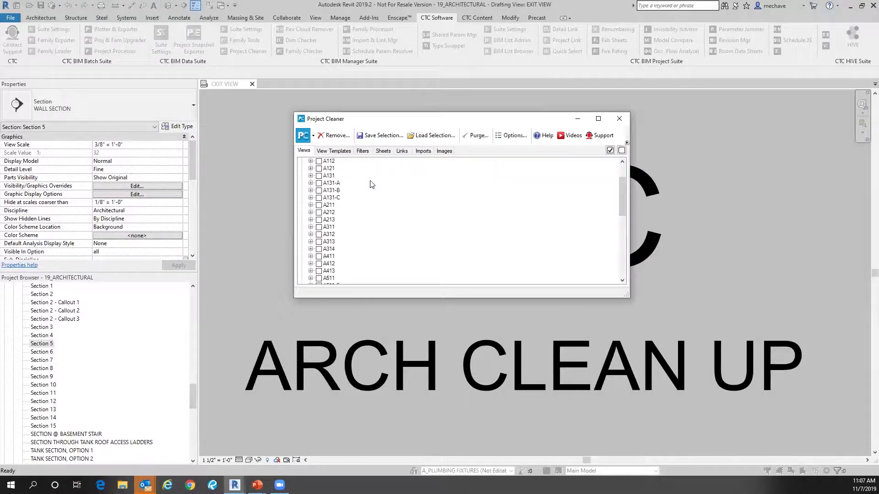
pyautogui.scroll(-3, 372, 185)
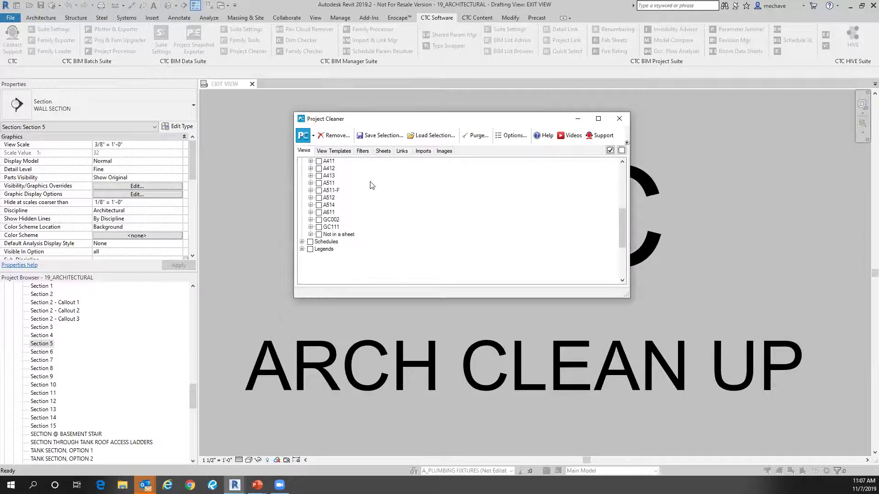
pyautogui.click(310, 234)
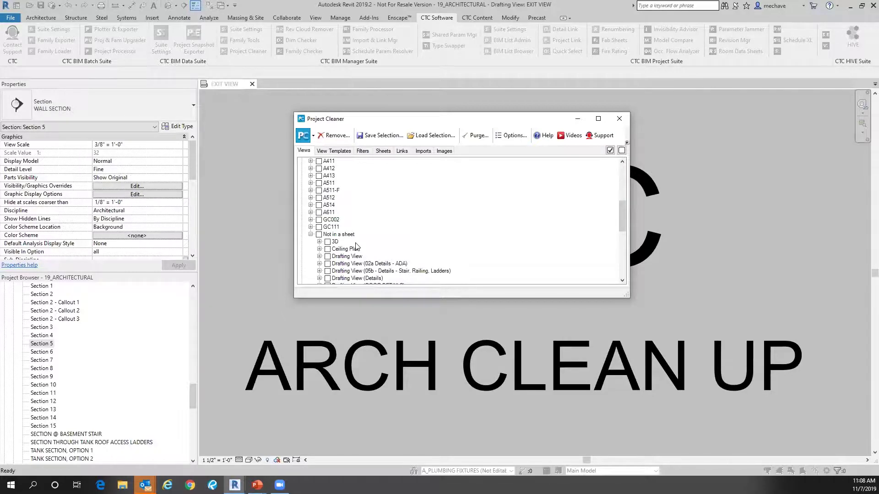
pyautogui.scroll(-3, 373, 246)
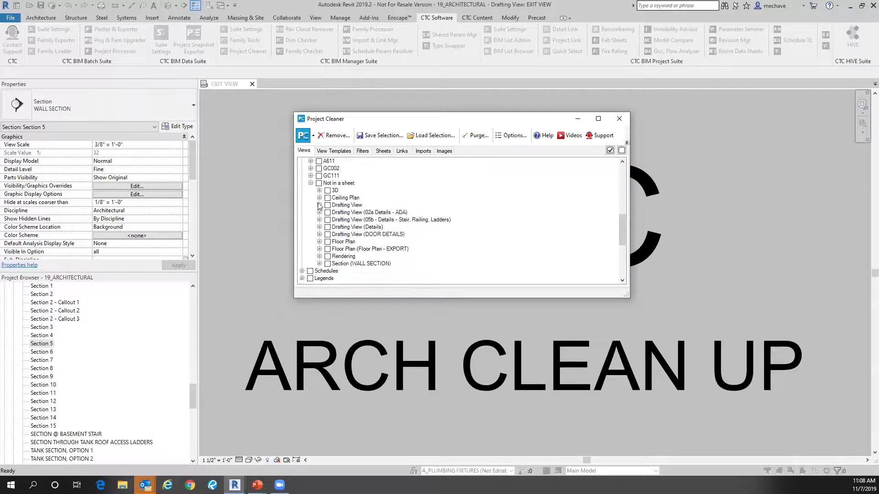
pyautogui.click(319, 264)
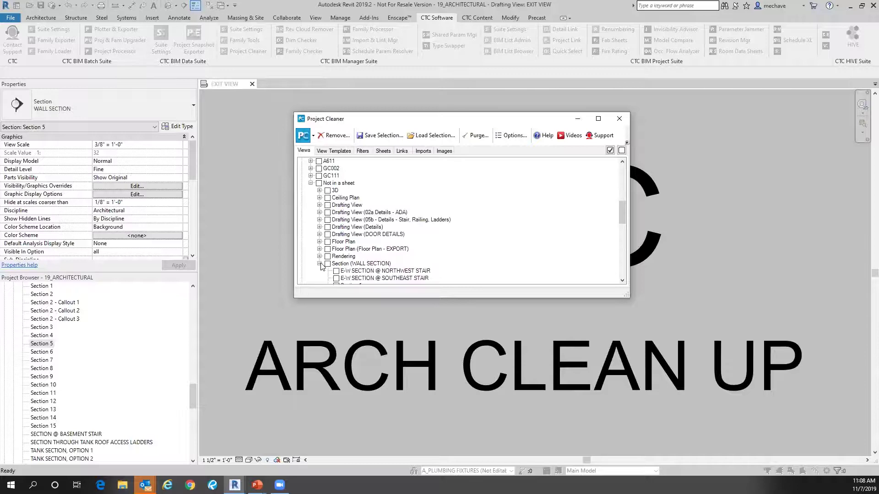
pyautogui.scroll(-3, 381, 230)
pyautogui.scroll(1, 381, 231)
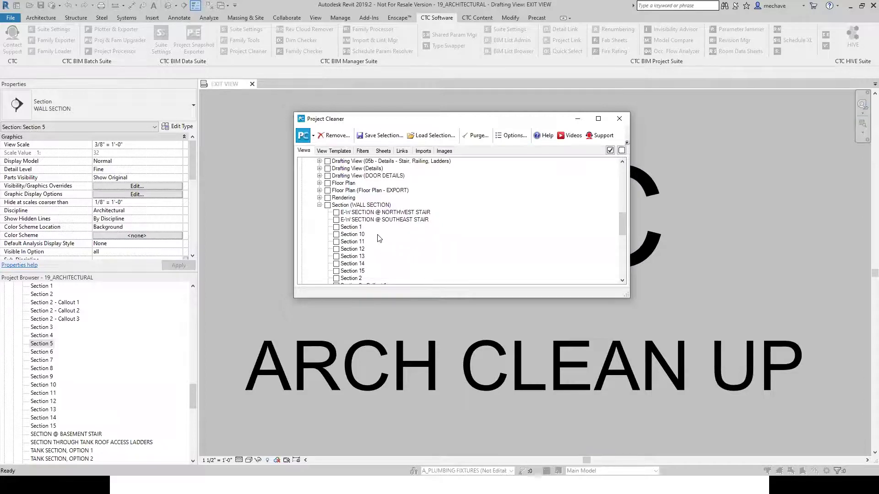
pyautogui.scroll(-1, 363, 247)
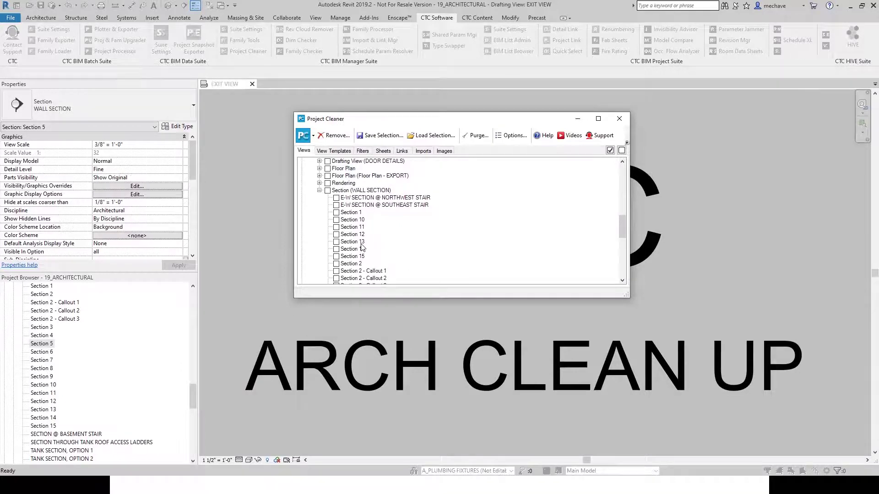
pyautogui.scroll(2, 361, 248)
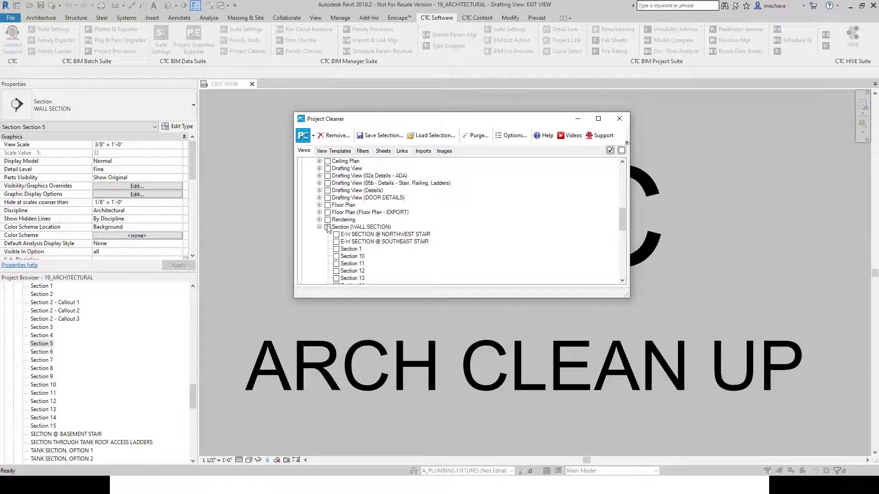
pyautogui.scroll(2, 361, 241)
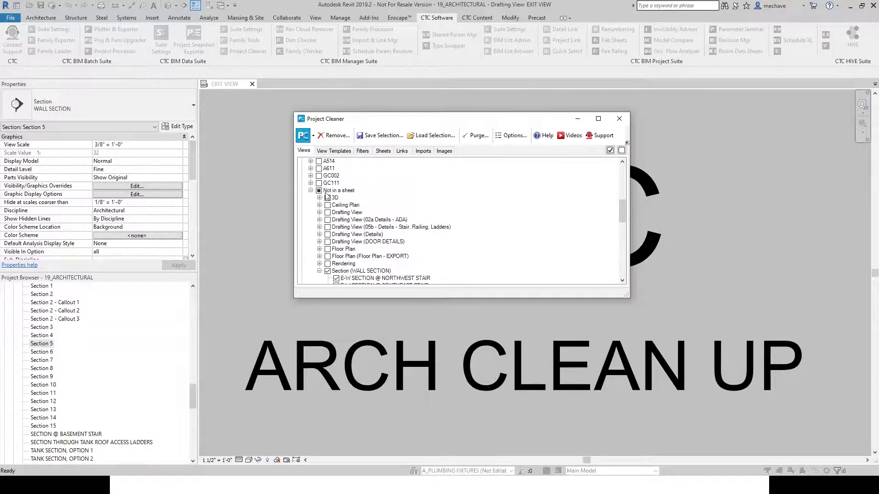
pyautogui.click(610, 151)
pyautogui.click(621, 150)
# - Mark Section 1 and Section 10 through Section 15 in the unplaced wall section group
pyautogui.scroll(-4, 443, 239)
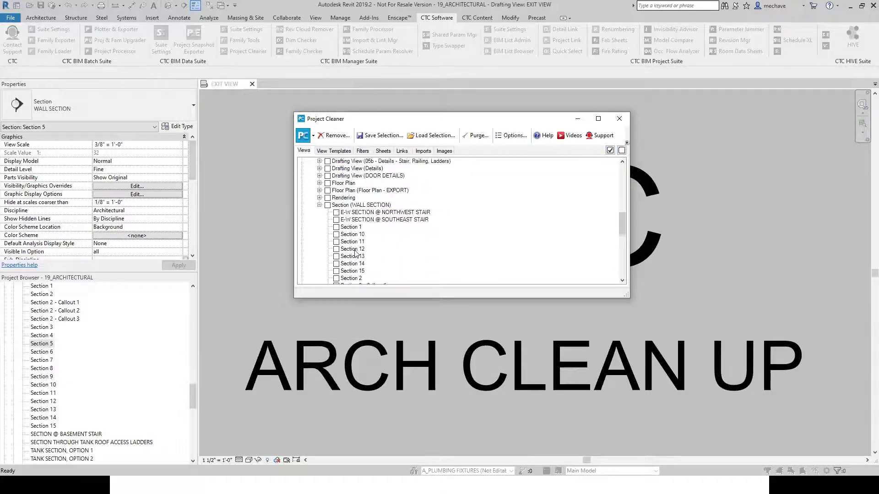
pyautogui.click(336, 220)
pyautogui.click(336, 227)
pyautogui.click(336, 235)
pyautogui.click(336, 242)
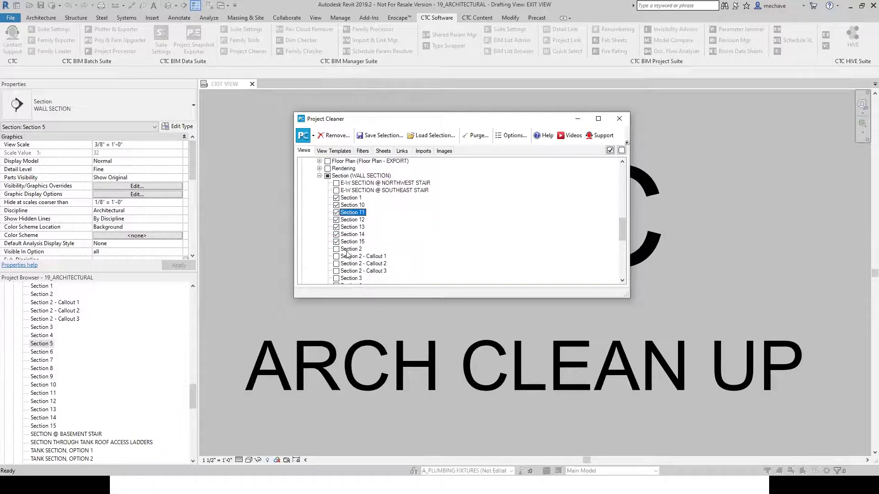
# - Mark Section 2, Section 2 - Callout 1 and Section 2 - Callout 2 in the unplaced wall section group
pyautogui.scroll(4, 393, 245)
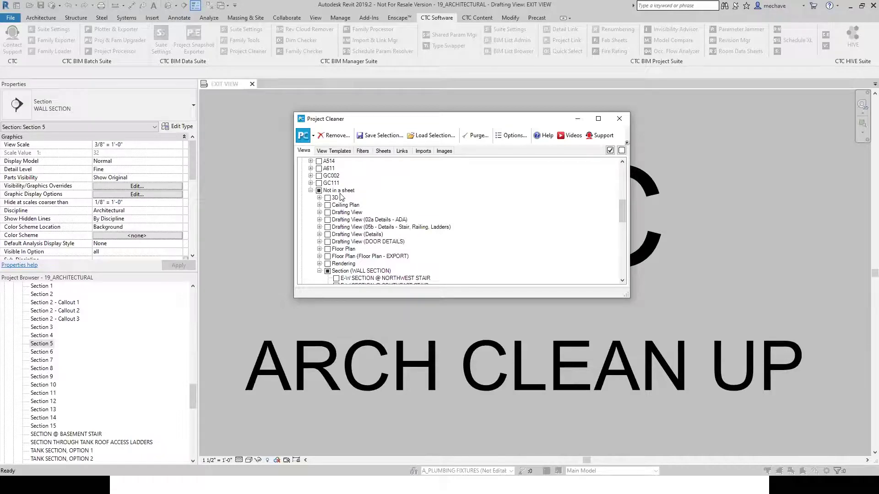
pyautogui.scroll(-3, 341, 197)
pyautogui.scroll(-2, 335, 254)
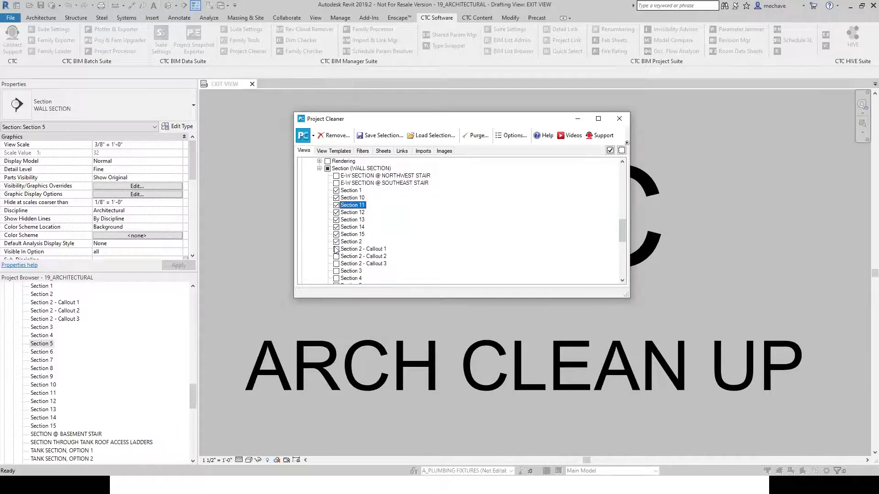
pyautogui.click(336, 257)
pyautogui.click(339, 271)
pyautogui.click(336, 256)
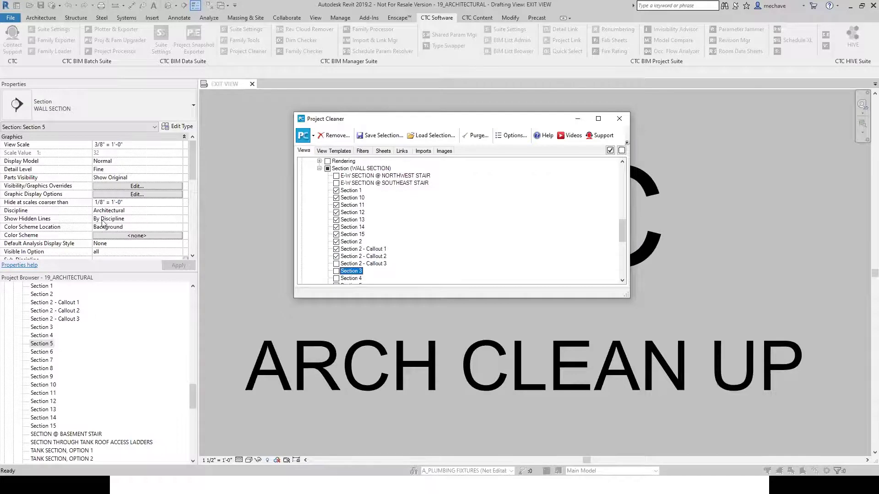
# - Mark Section 3 through Section 9 in the unplaced wall section group
pyautogui.scroll(-2, 379, 253)
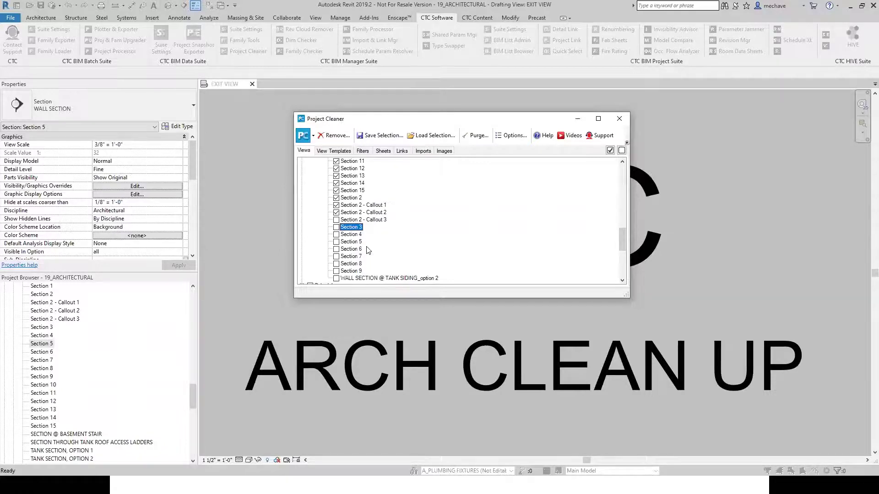
pyautogui.scroll(1, 364, 249)
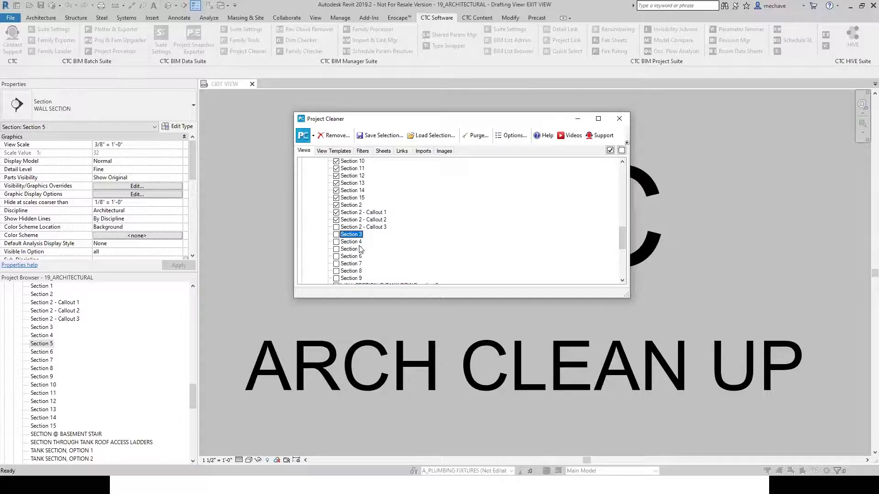
pyautogui.scroll(5, 359, 248)
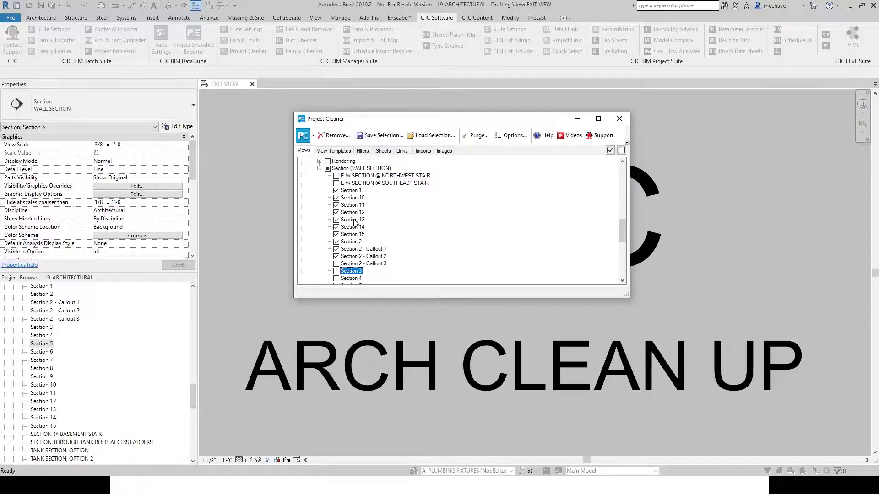
pyautogui.scroll(-3, 355, 222)
pyautogui.scroll(-1, 355, 205)
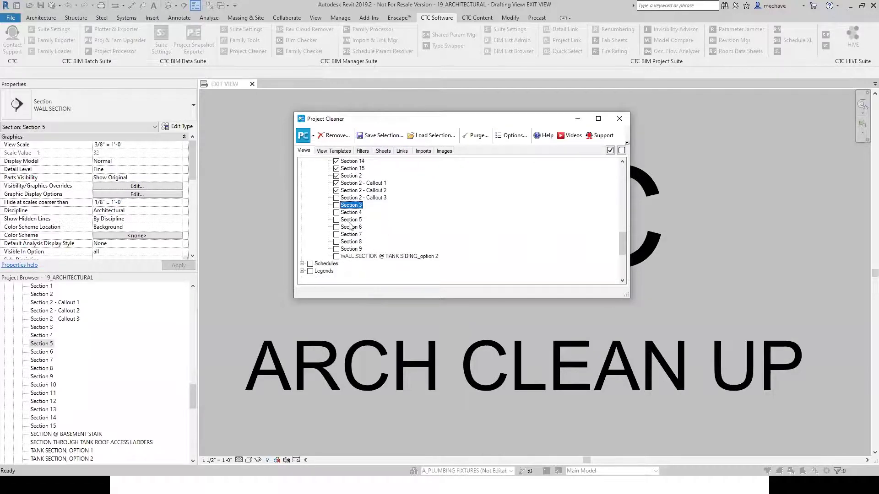
pyautogui.click(336, 249)
pyautogui.click(336, 242)
pyautogui.click(337, 233)
pyautogui.click(337, 226)
pyautogui.click(336, 219)
pyautogui.click(337, 212)
pyautogui.click(337, 204)
# - Expand the schedules and examine their body row counts to find empty ones
pyautogui.click(302, 263)
pyautogui.scroll(-1, 340, 242)
pyautogui.scroll(-3, 340, 242)
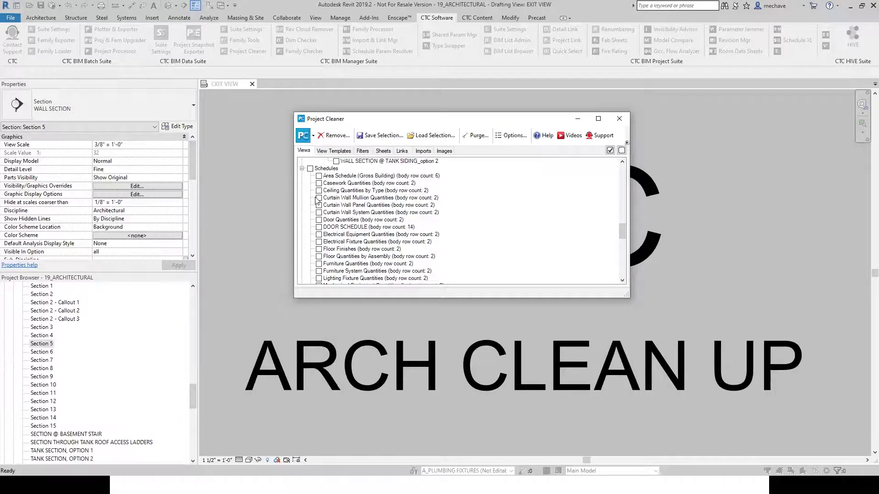
pyautogui.scroll(-2, 318, 200)
pyautogui.scroll(-2, 416, 248)
pyautogui.scroll(-3, 415, 247)
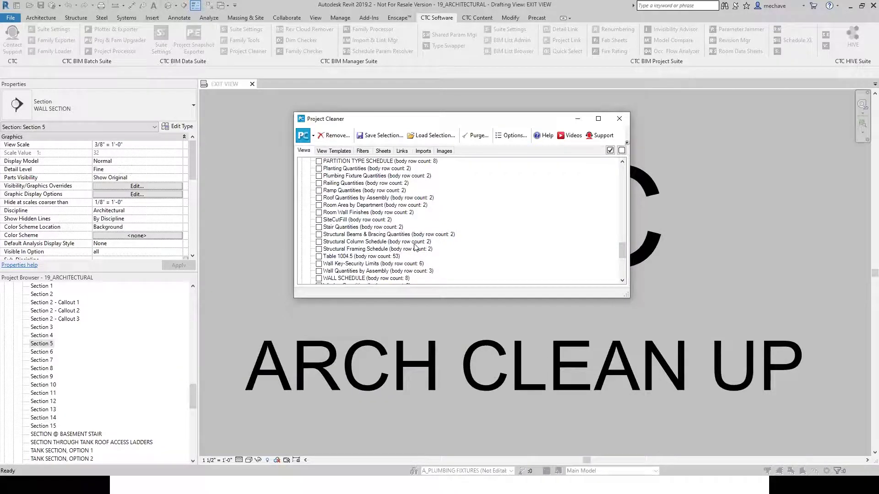
# - Mark the unplaced renderings control room, PROPOSED LOCATION LOOKING SW_01, south east end, west end and west end loading dock
pyautogui.scroll(10, 375, 214)
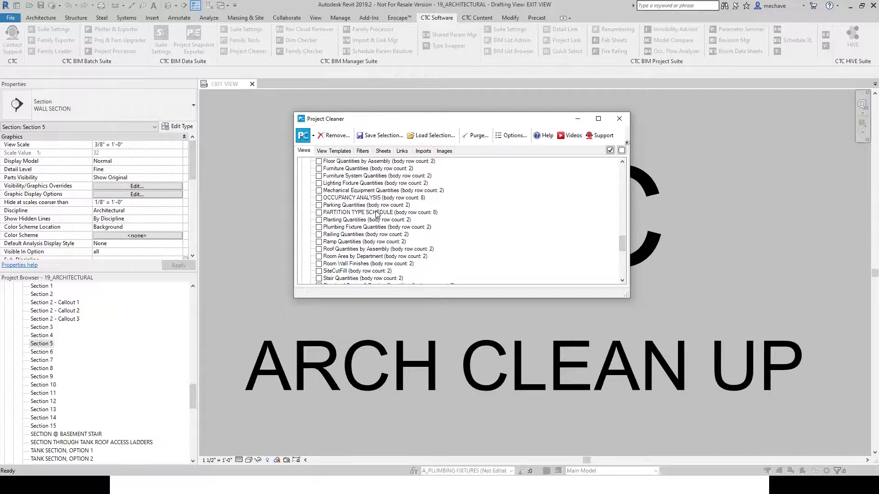
pyautogui.scroll(9, 369, 216)
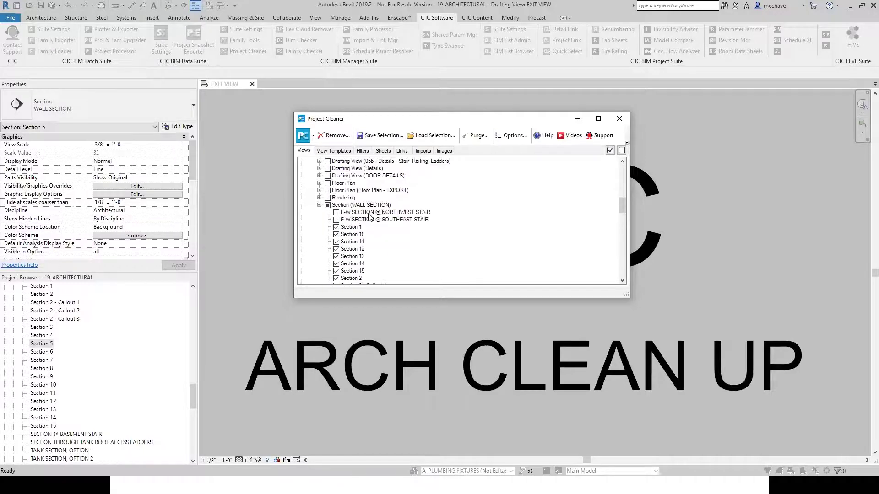
pyautogui.click(319, 242)
pyautogui.scroll(-2, 366, 236)
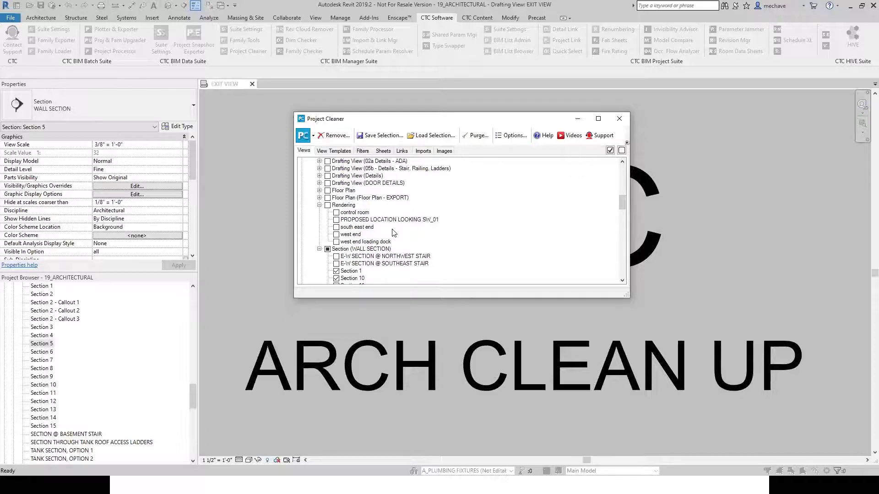
pyautogui.click(336, 212)
pyautogui.click(336, 220)
pyautogui.click(338, 227)
pyautogui.click(336, 234)
pyautogui.click(336, 241)
pyautogui.click(336, 227)
# - Examine the unplaced ceiling plan and drafting view groups, and the lists of images, imports and links in the project
pyautogui.scroll(2, 339, 228)
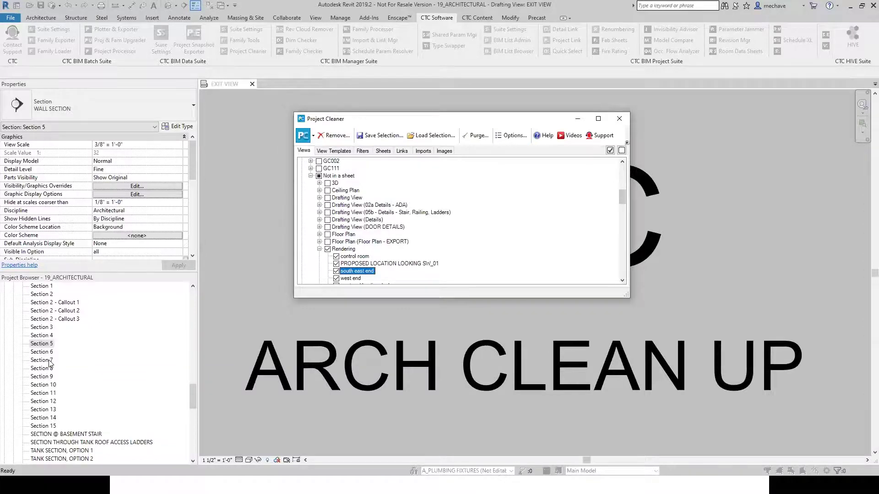
pyautogui.scroll(2, 390, 247)
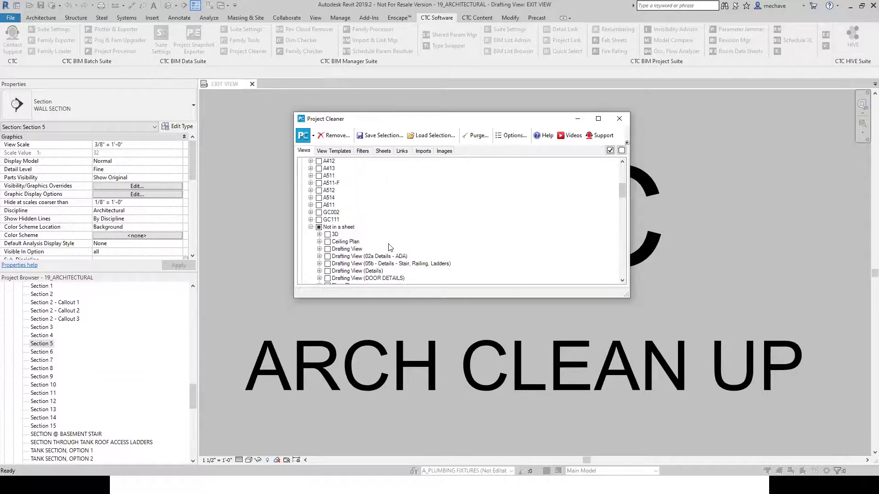
pyautogui.scroll(-1, 350, 213)
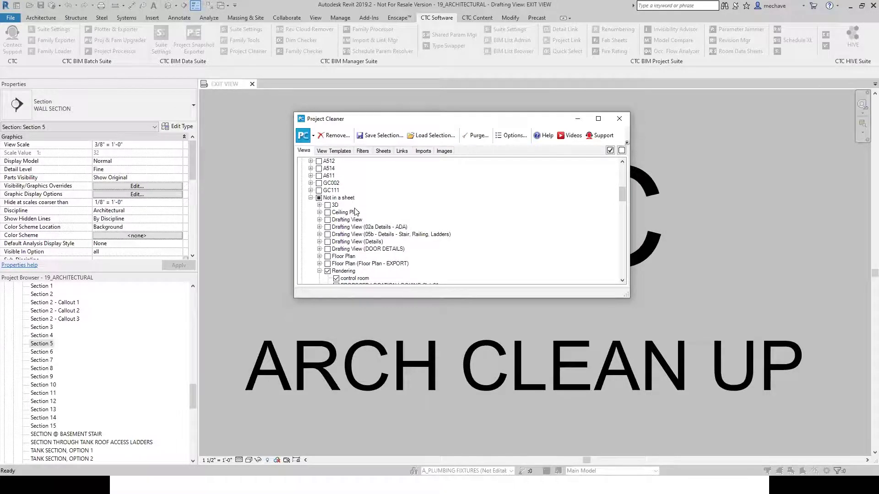
pyautogui.click(319, 212)
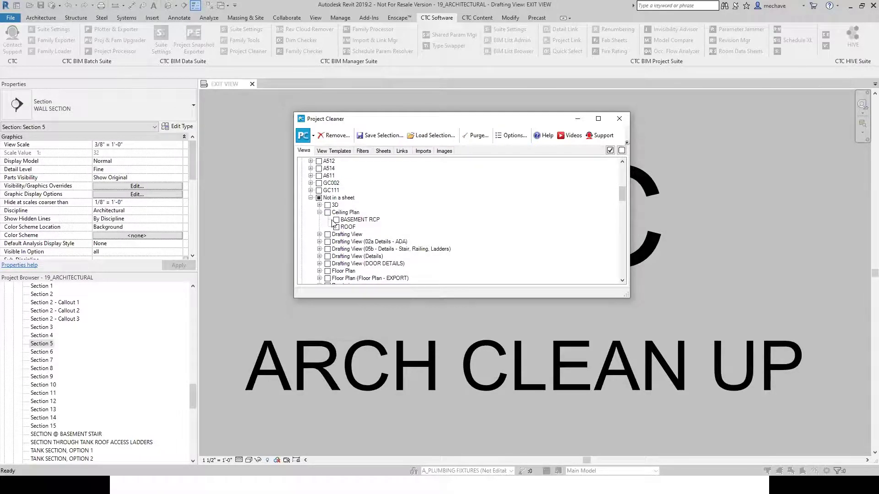
pyautogui.click(319, 235)
pyautogui.scroll(-2, 319, 238)
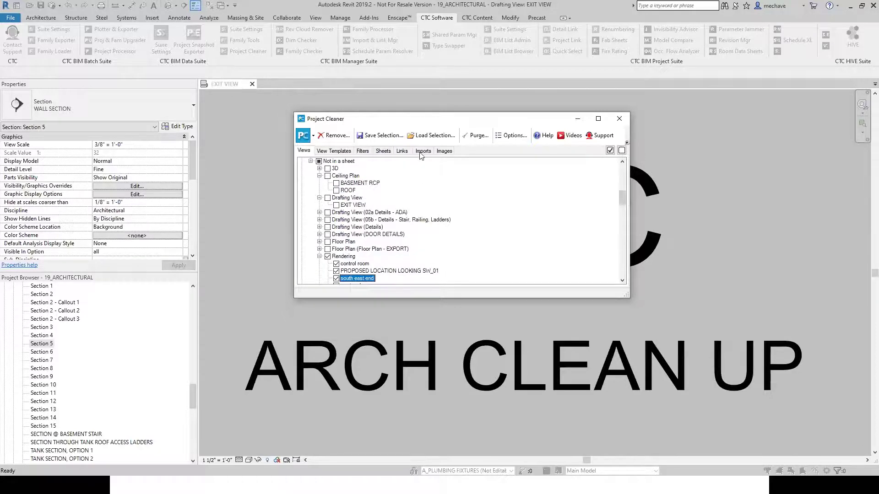
pyautogui.click(443, 152)
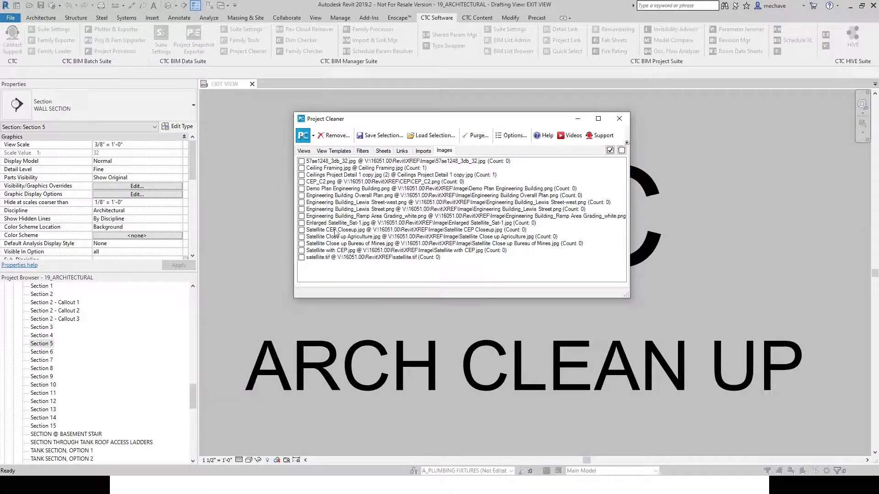
pyautogui.click(420, 151)
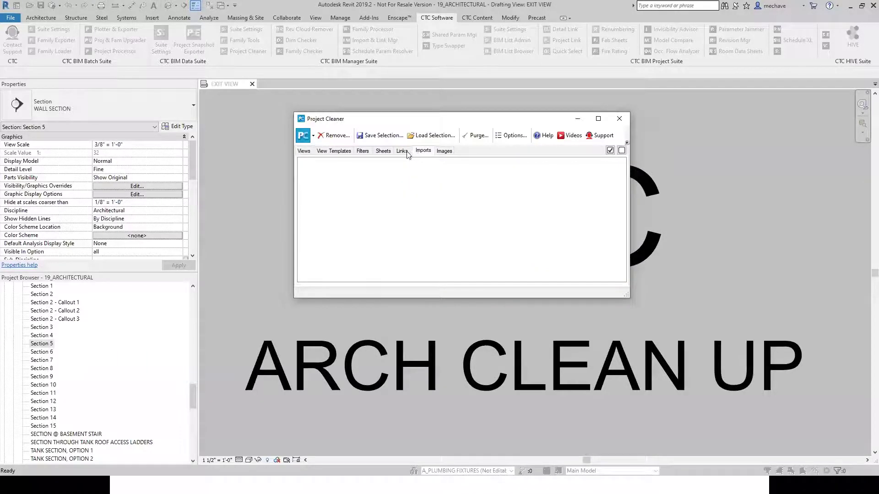
pyautogui.click(402, 152)
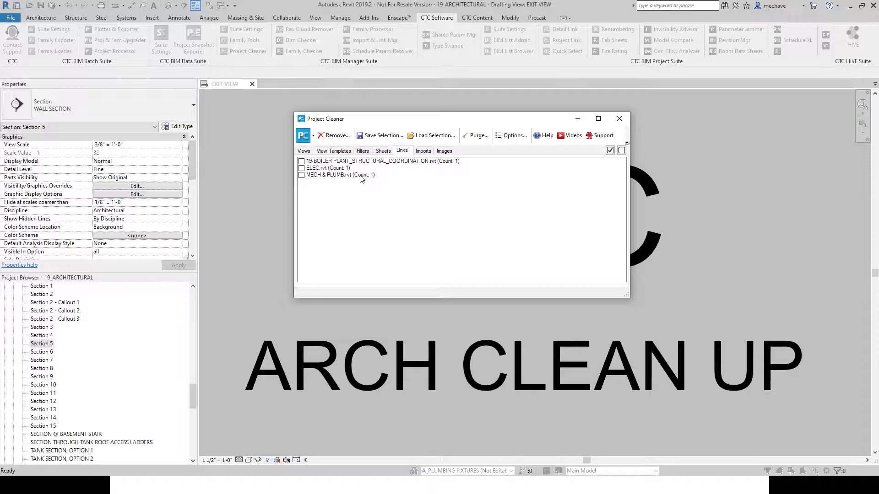
# - Change the cleaner options so the views are grouped directly by view type instead of by sheet
pyautogui.click(303, 151)
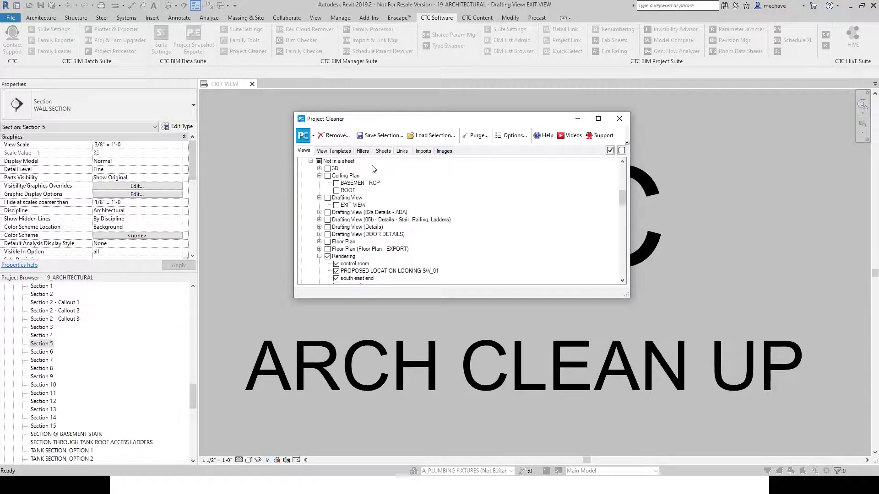
pyautogui.click(517, 136)
pyautogui.click(404, 143)
pyautogui.click(490, 316)
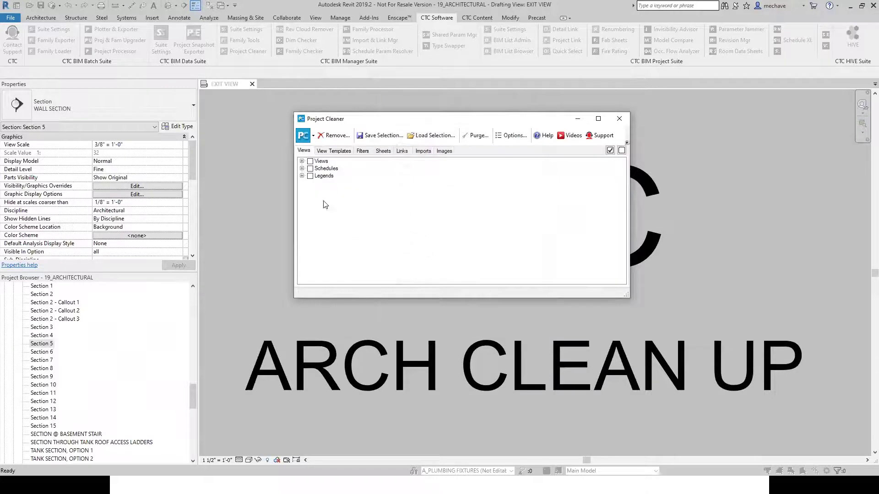
# - Expand the views and their Floor Plan group, and mark every view, schedule and legend for removal
pyautogui.click(302, 162)
pyautogui.scroll(-3, 324, 206)
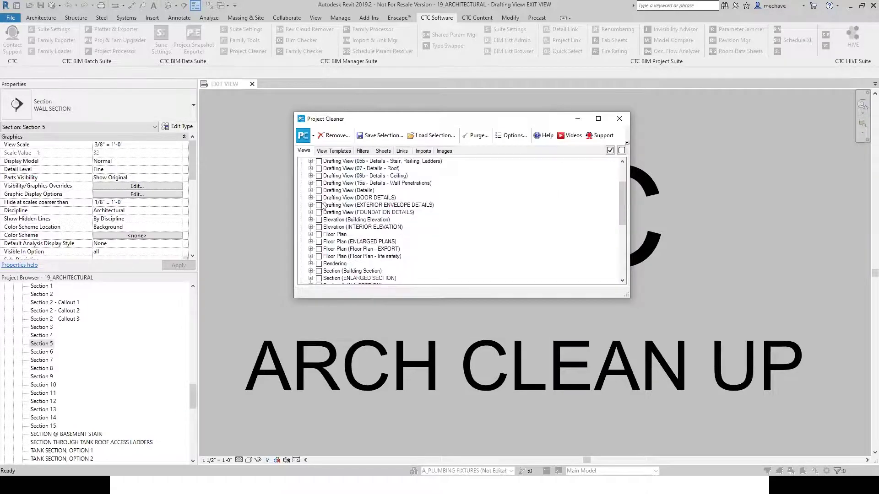
pyautogui.click(310, 234)
pyautogui.scroll(-2, 324, 246)
pyautogui.scroll(-2, 323, 247)
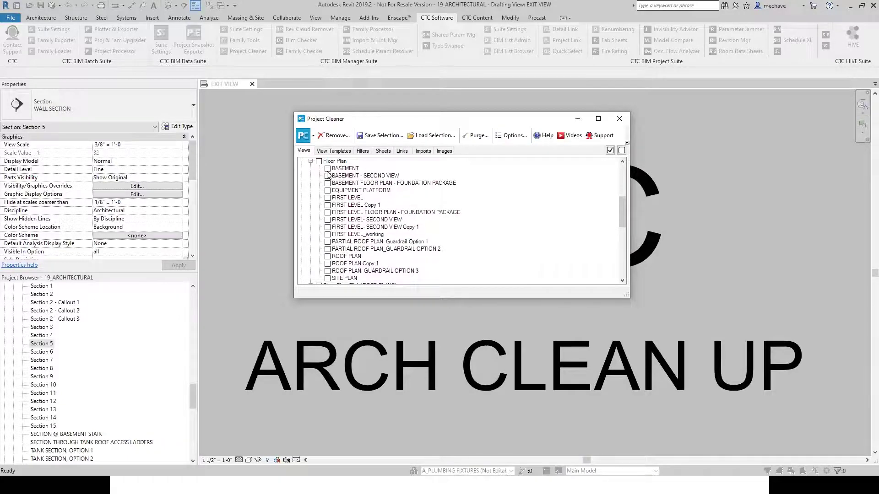
pyautogui.click(610, 150)
# - Unmark the second view, copy, working, foundation package, equipment platform, guardrail option and site plan entries among the floor plans
pyautogui.click(328, 175)
pyautogui.click(327, 183)
pyautogui.click(328, 190)
pyautogui.click(328, 205)
pyautogui.click(327, 213)
pyautogui.click(327, 220)
pyautogui.click(327, 227)
pyautogui.click(328, 234)
pyautogui.click(327, 241)
pyautogui.click(327, 249)
pyautogui.click(327, 264)
pyautogui.click(328, 271)
pyautogui.click(327, 278)
# - Re-mark SITE PLAN, the guardrail option roof plans, ROOF PLAN Copy 1 and FIRST LEVEL- SECOND VIEW Copy 1, and unmark ROOF PLAN
pyautogui.click(327, 271)
pyautogui.click(328, 264)
pyautogui.click(327, 257)
pyautogui.click(327, 248)
pyautogui.click(327, 242)
pyautogui.click(327, 227)
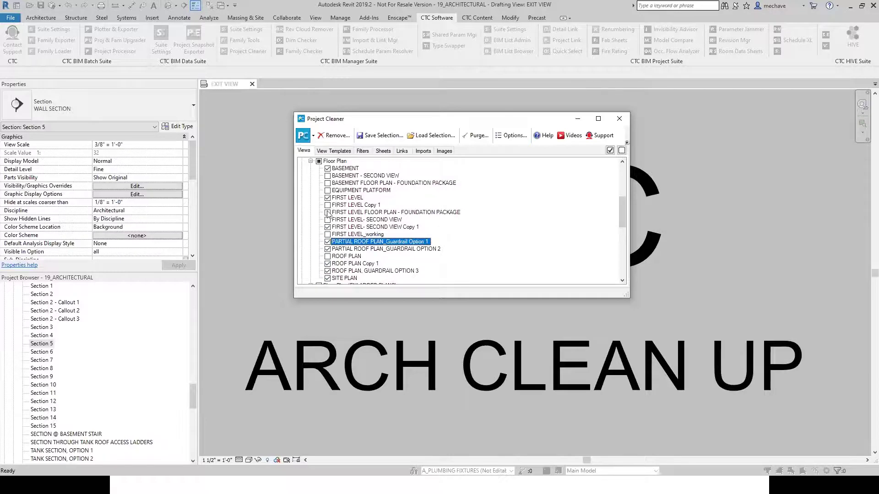
# - Re-mark the other basement, equipment platform and first level floor plans, leaving BASEMENT and FIRST LEVEL unmarked
pyautogui.click(327, 212)
pyautogui.click(327, 212)
pyautogui.click(327, 220)
pyautogui.click(328, 234)
pyautogui.click(327, 205)
pyautogui.click(327, 198)
pyautogui.click(327, 190)
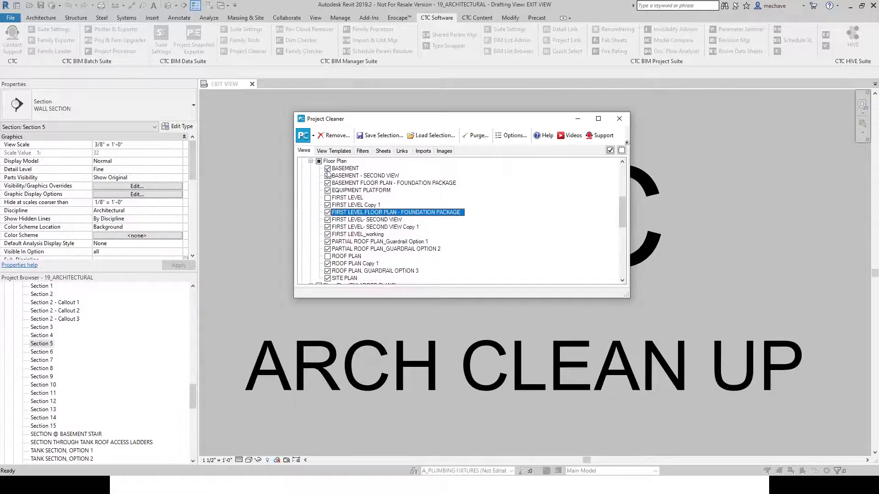
pyautogui.scroll(-2, 384, 205)
pyautogui.scroll(-2, 384, 206)
pyautogui.scroll(9, 383, 207)
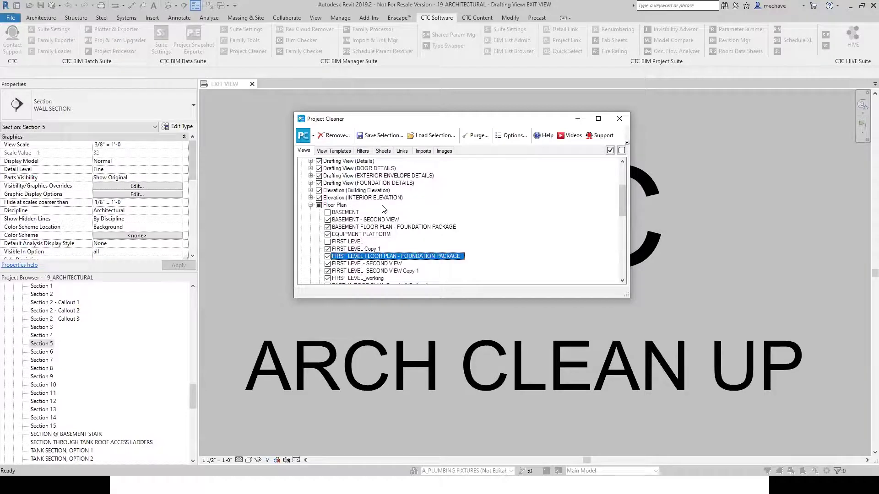
# - Mark all view templates and parameter filters for removal, and check which Floor Plan templates are included
pyautogui.click(339, 152)
pyautogui.click(310, 162)
pyautogui.click(368, 154)
pyautogui.click(311, 162)
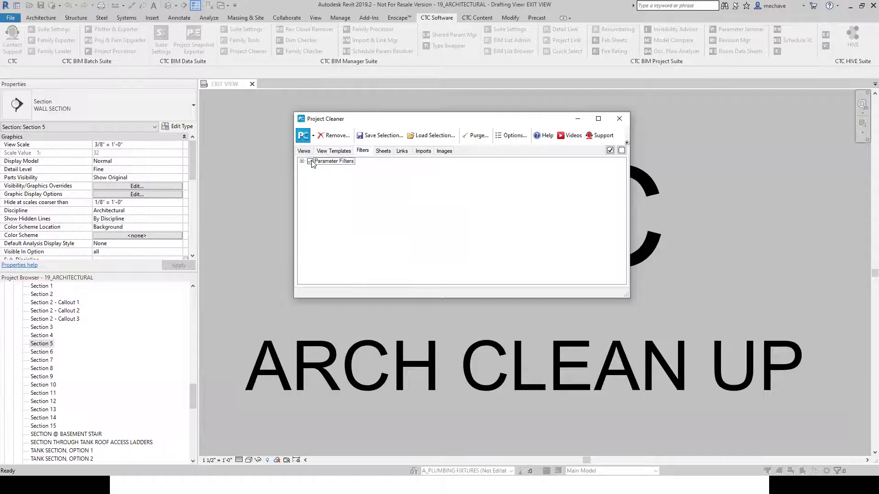
pyautogui.click(334, 151)
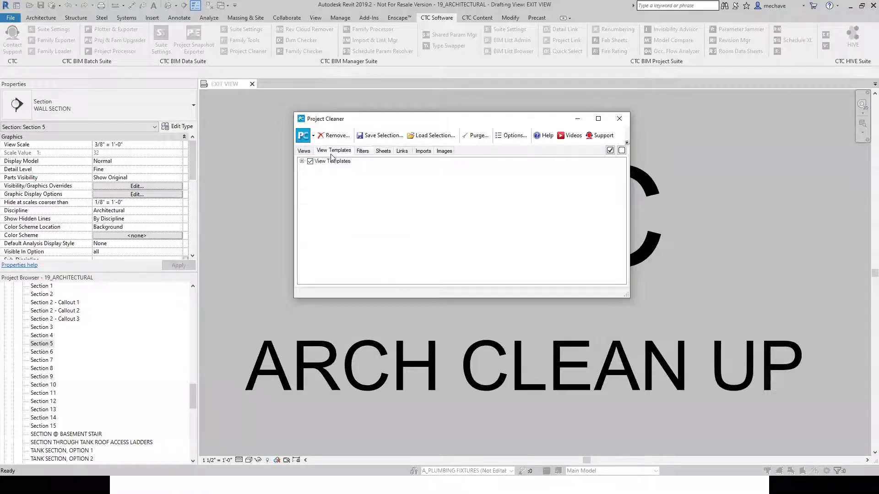
pyautogui.click(301, 161)
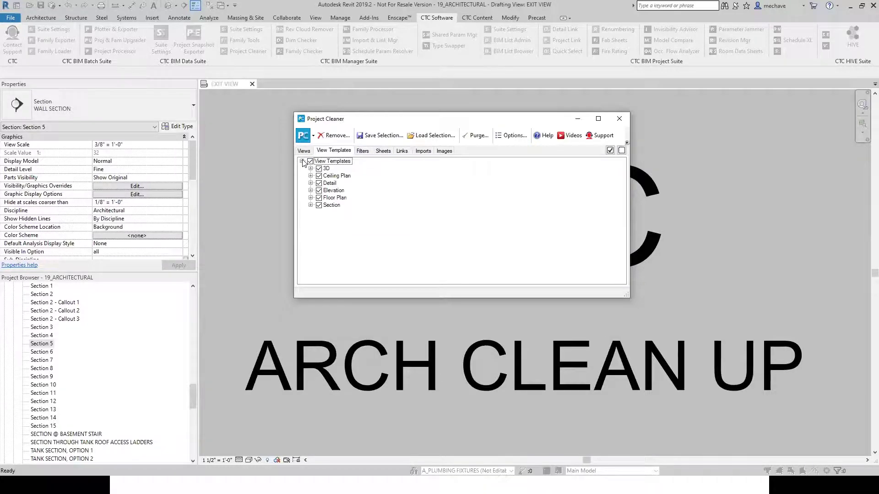
pyautogui.click(310, 197)
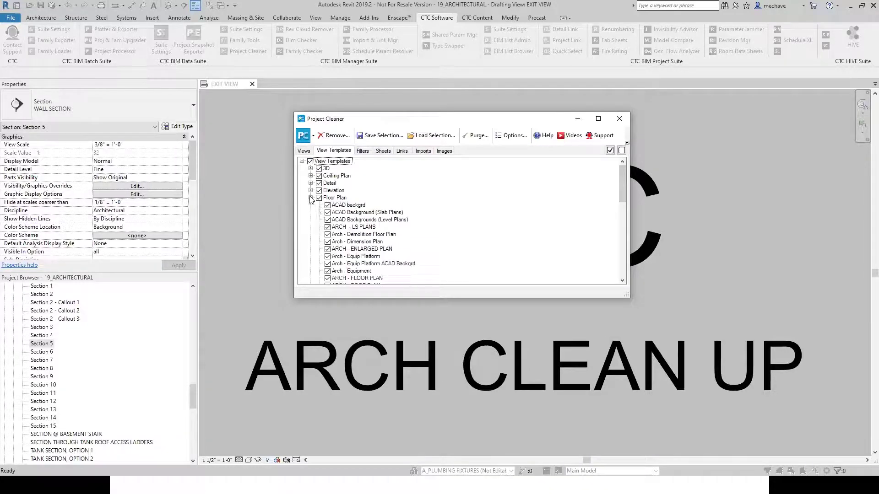
pyautogui.click(302, 161)
# - Mark all sheets and the linked models 19-BOILER PLANT_STRUCTURAL_COORDINATION.rvt, ELEC.rvt and MECH & PLUMB.rvt for removal
pyautogui.click(362, 151)
pyautogui.click(383, 151)
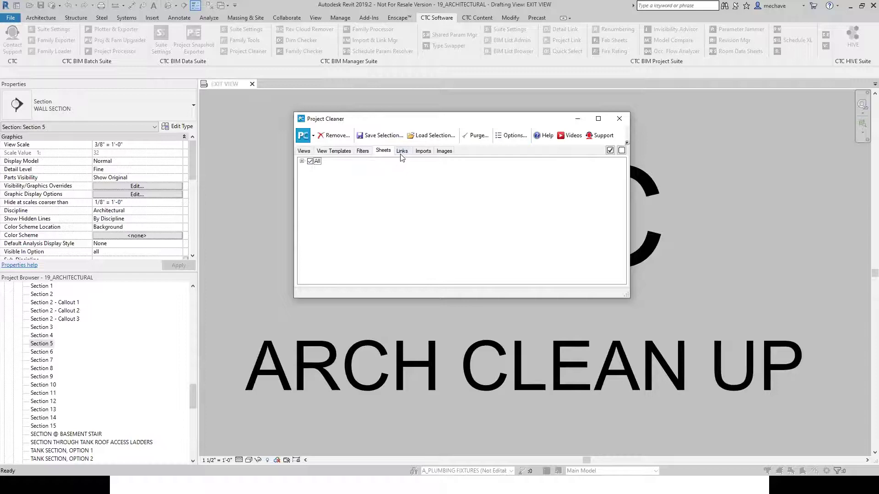
pyautogui.click(402, 151)
pyautogui.click(304, 175)
pyautogui.click(303, 161)
pyautogui.click(301, 161)
pyautogui.click(302, 167)
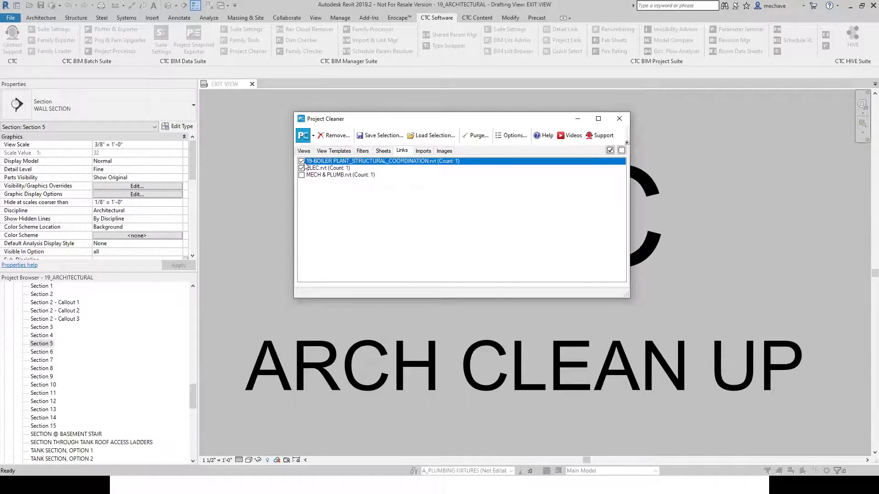
pyautogui.click(301, 175)
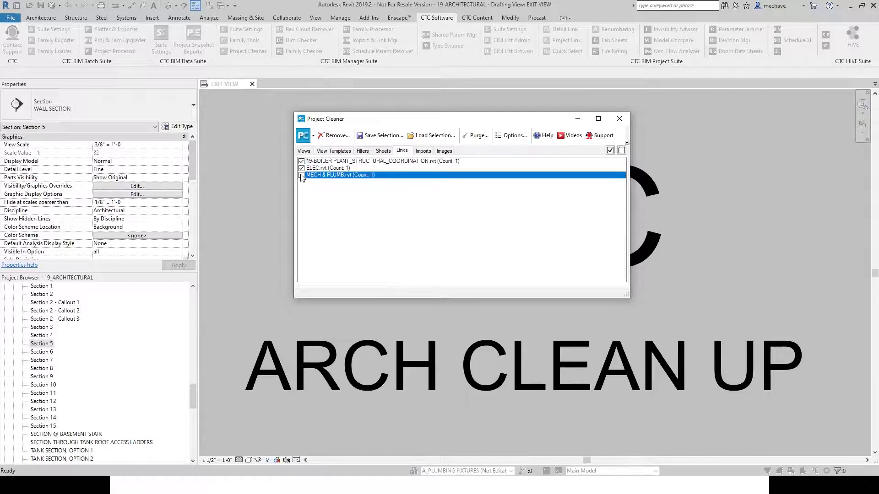
# - Mark all images in the project for removal
pyautogui.click(423, 151)
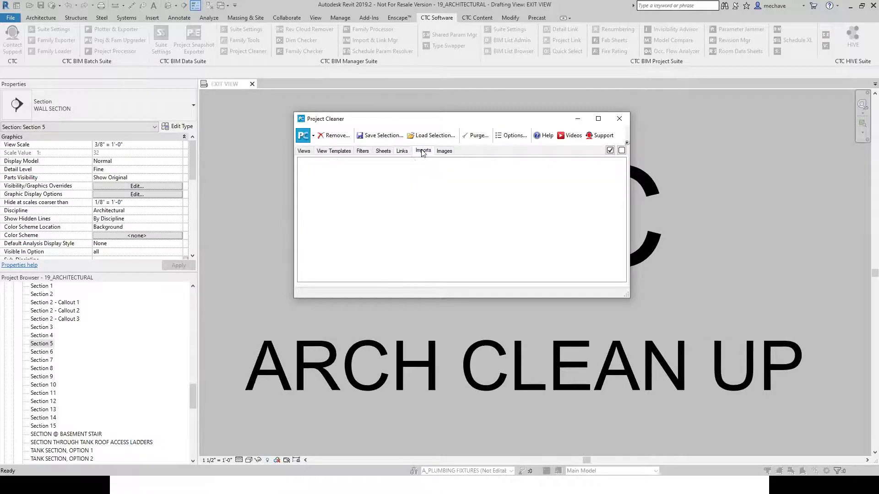
pyautogui.click(444, 151)
pyautogui.click(609, 150)
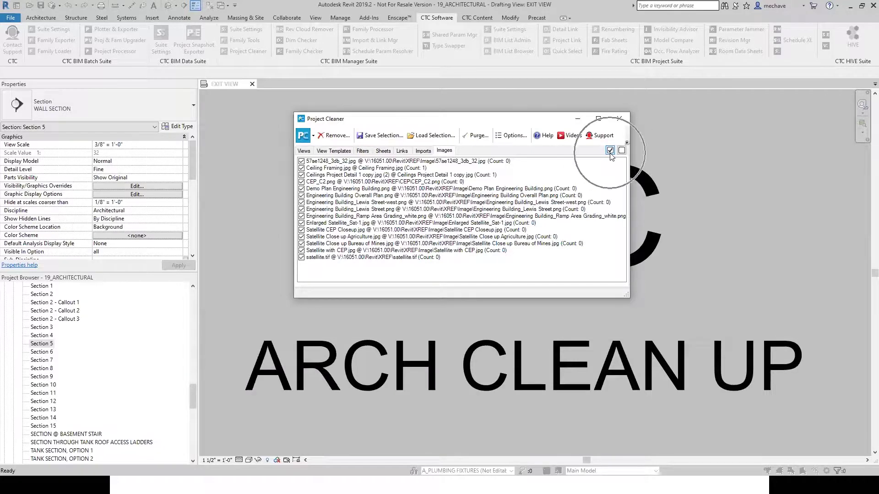
# - Remove all marked views, view templates, filters, sheets, links and images from the project
pyautogui.click(417, 153)
pyautogui.click(403, 154)
pyautogui.click(384, 154)
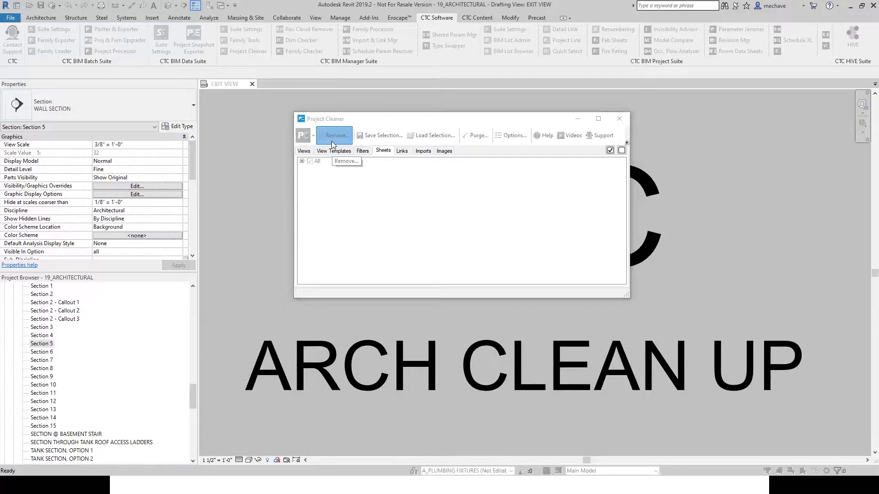
pyautogui.click(332, 142)
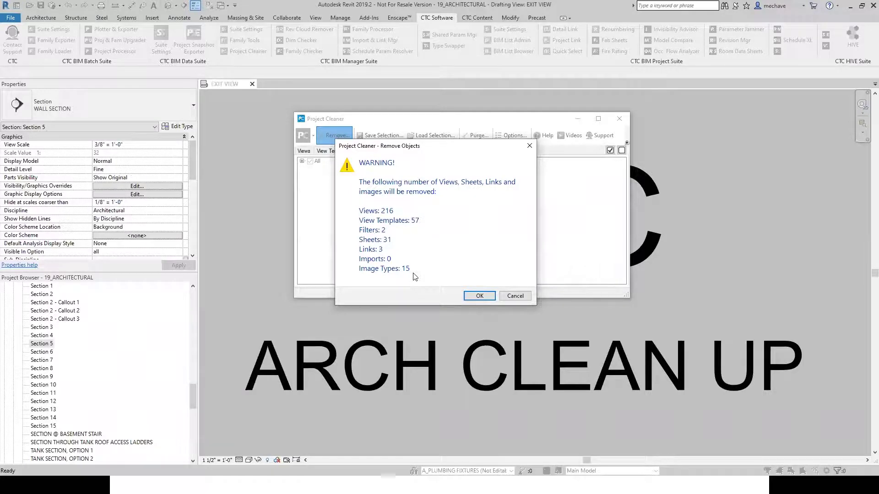
pyautogui.click(473, 295)
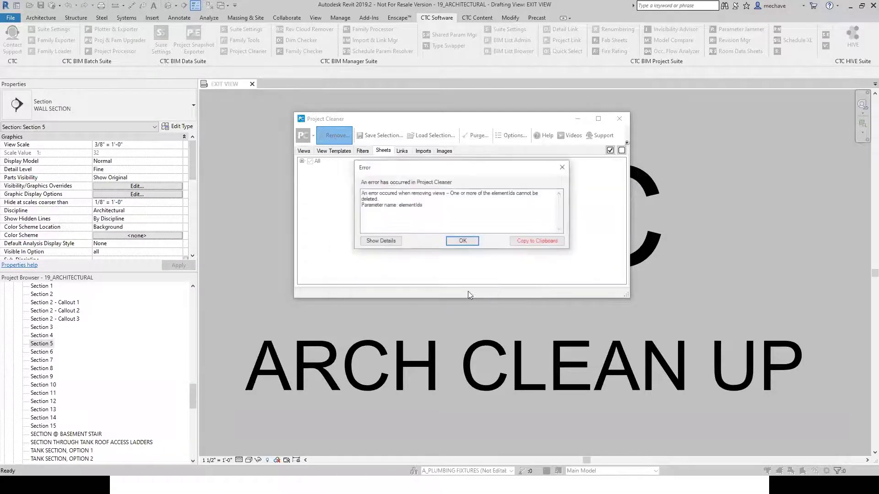
pyautogui.click(463, 243)
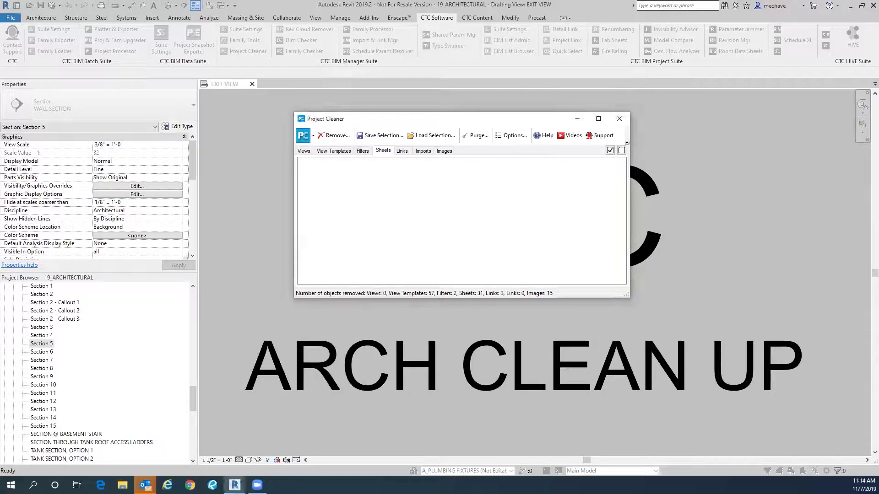
# - Switch to File Explorer and open the ARCH MODEL folder under Documents, Structural Models Clean Up, Demo container files
pyautogui.press('super+e')
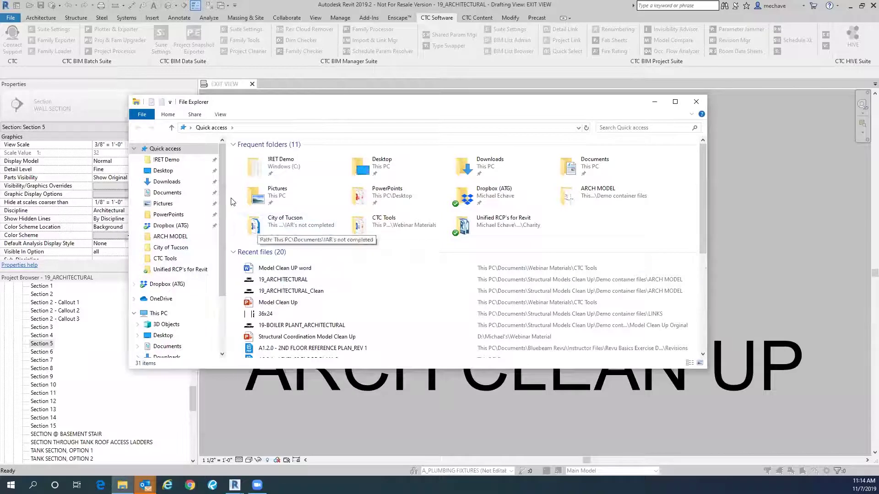
pyautogui.click(183, 193)
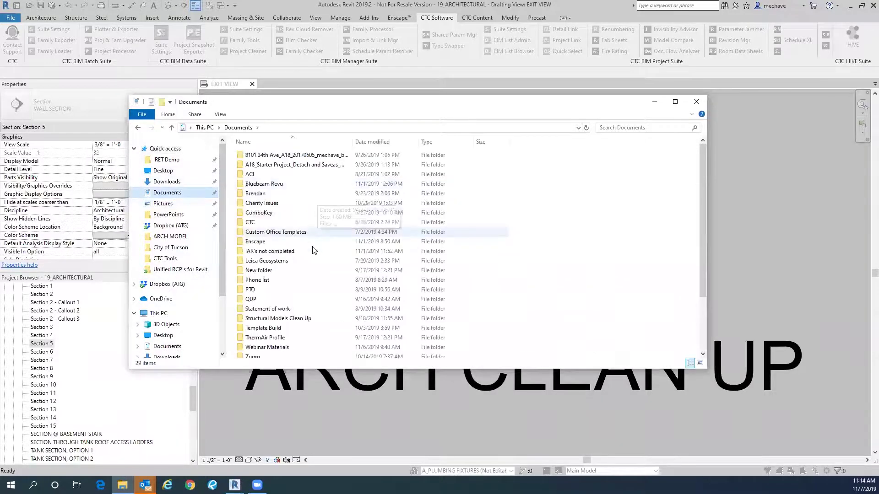
pyautogui.doubleClick(283, 295)
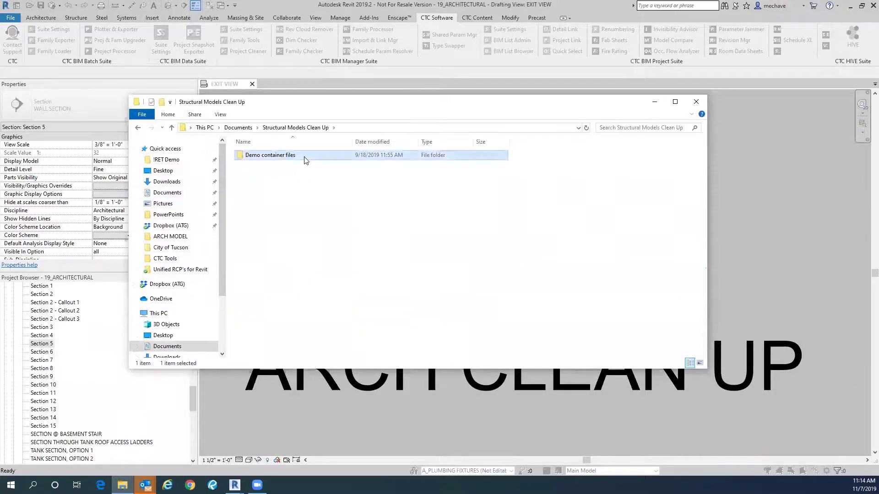
pyautogui.doubleClick(275, 155)
pyautogui.doubleClick(264, 155)
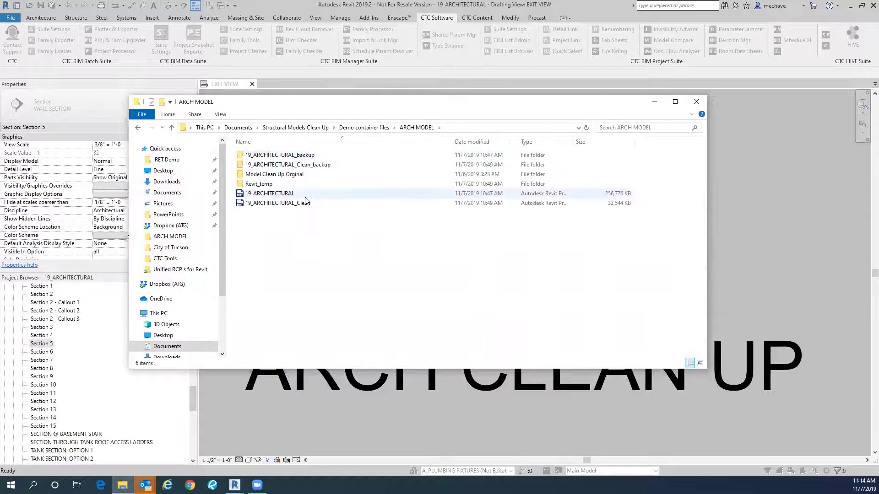
# - Compare the file sizes of 19_ARCHITECTURAL and 19_ARCHITECTURAL_Clean, and return to Project Cleaner
pyautogui.click(305, 198)
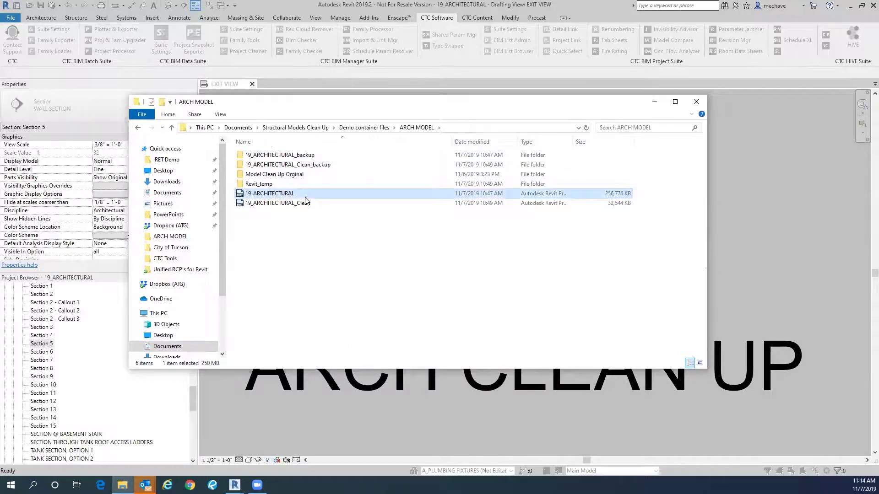
pyautogui.click(613, 206)
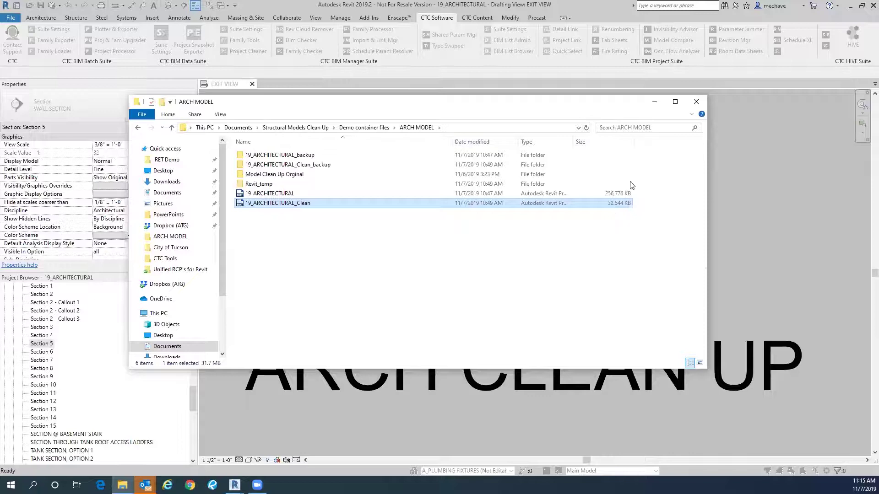
pyautogui.click(655, 102)
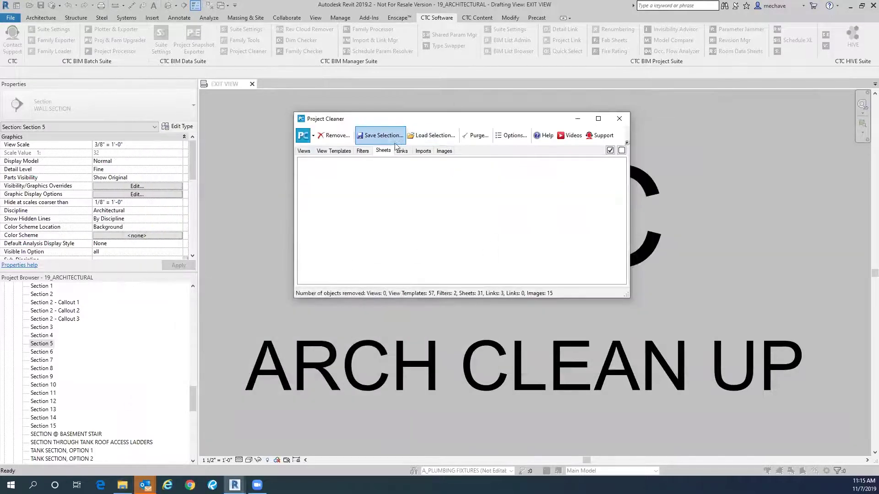
# - Purge all unused views, families and other items from the project
pyautogui.click(476, 135)
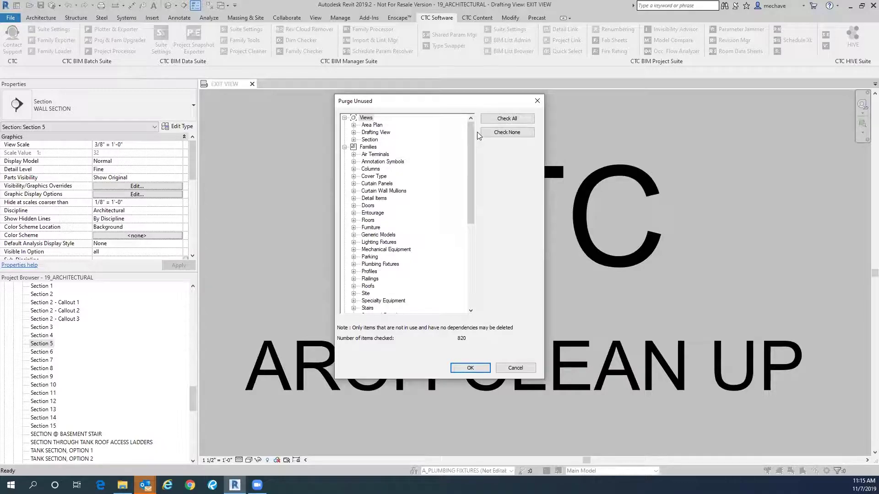
pyautogui.click(513, 119)
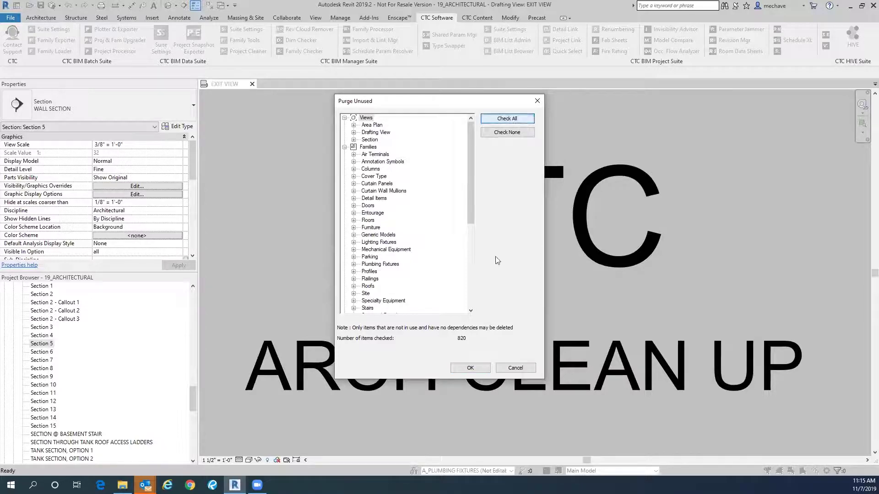
pyautogui.click(470, 368)
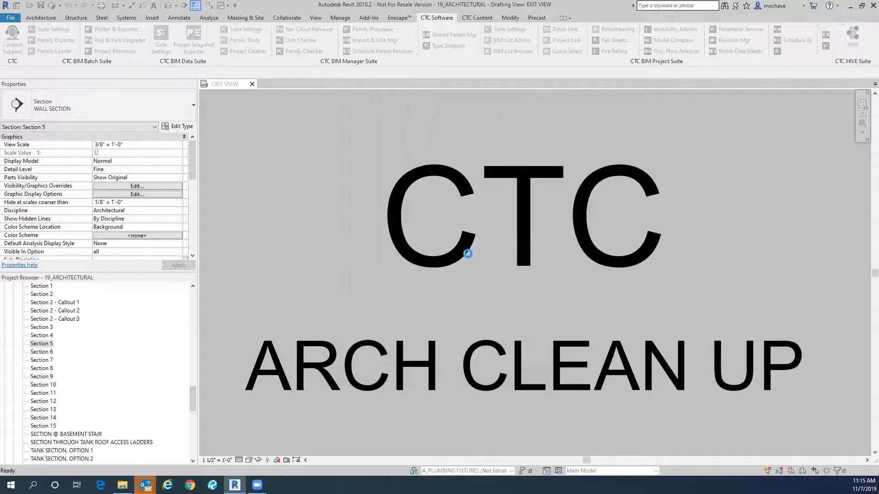
# - Save the purged project as a new project file named 19_ARCHITECTURAL_Clean 2 in the ARCH MODEL folder
pyautogui.click(13, 19)
pyautogui.moveTo(33, 117)
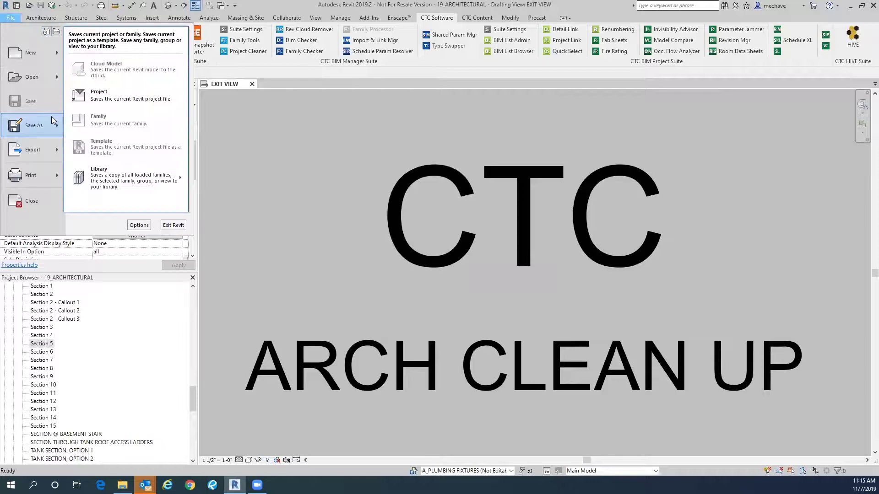
pyautogui.click(111, 89)
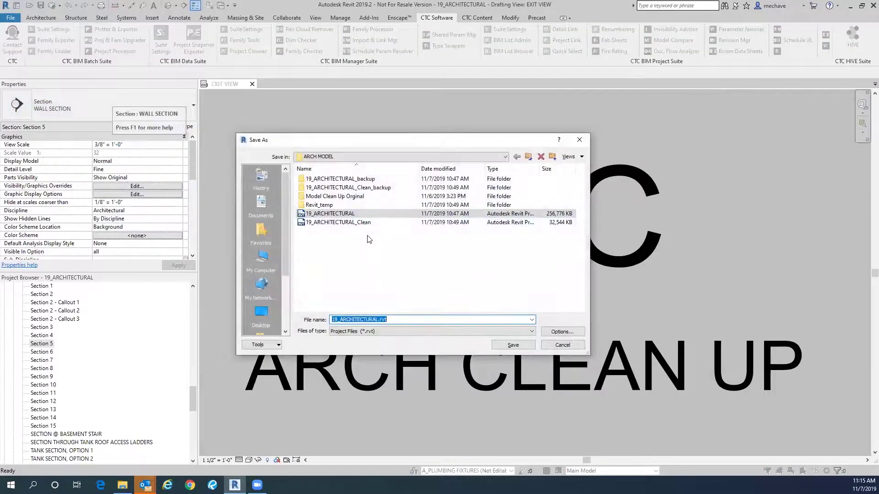
pyautogui.click(368, 223)
pyautogui.doubleClick(405, 320)
pyautogui.click(404, 320)
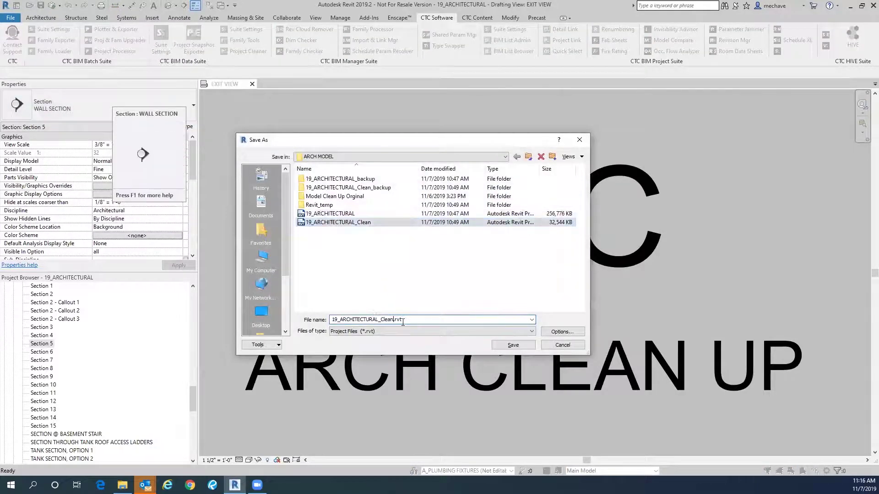
pyautogui.click(392, 320)
pyautogui.write('2')
pyautogui.click(513, 345)
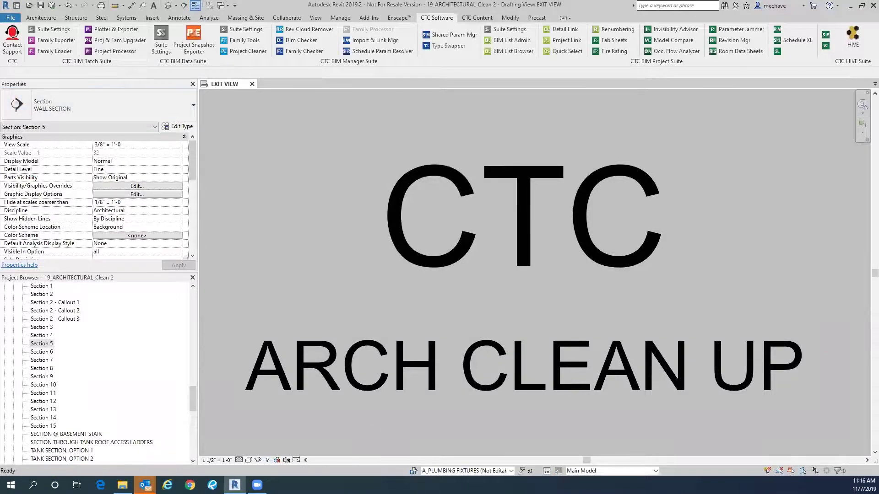
# - Switch to File Explorer to compare the size of 19_ARCHITECTURAL_Clean 2 with the other models, and close the folder window
pyautogui.click(122, 484)
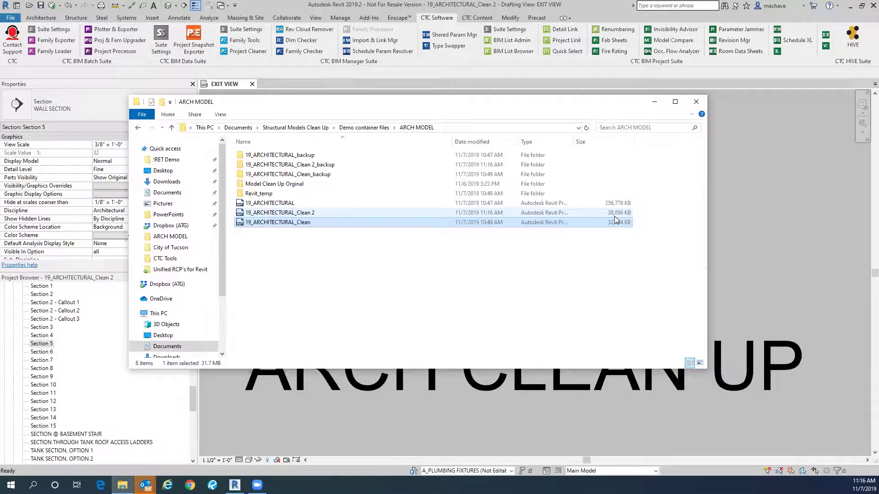
pyautogui.click(696, 102)
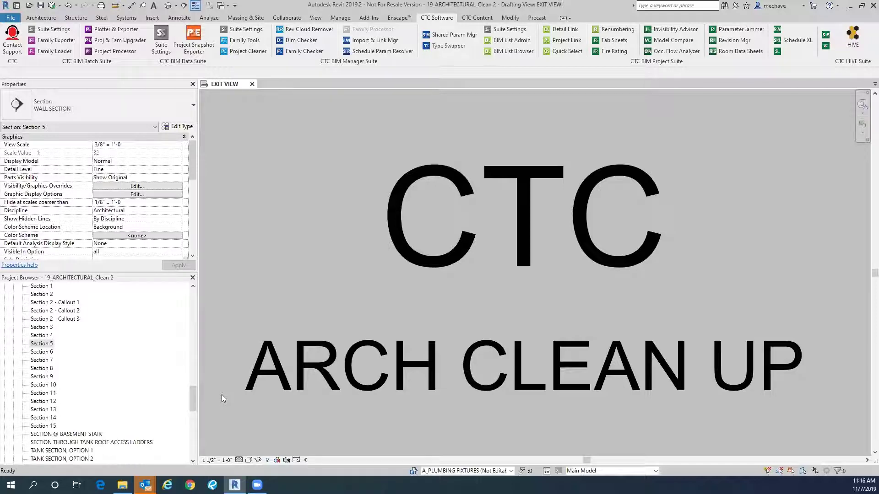
pyautogui.click(259, 53)
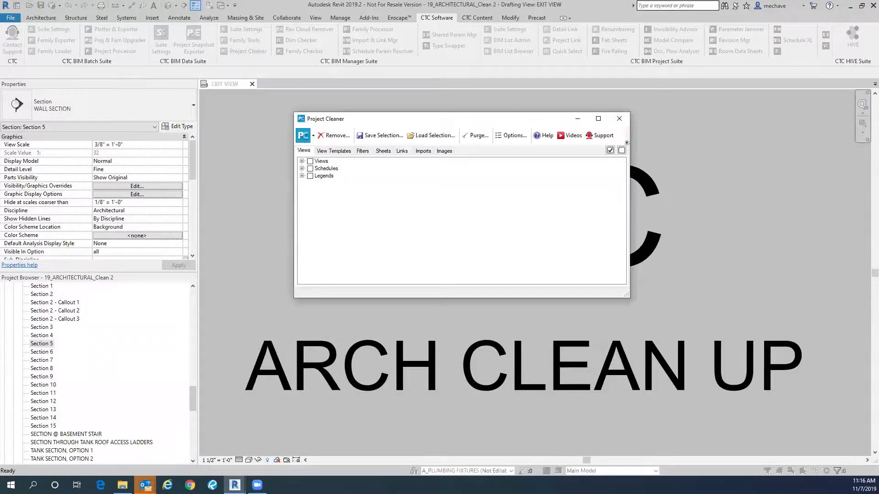
pyautogui.click(122, 485)
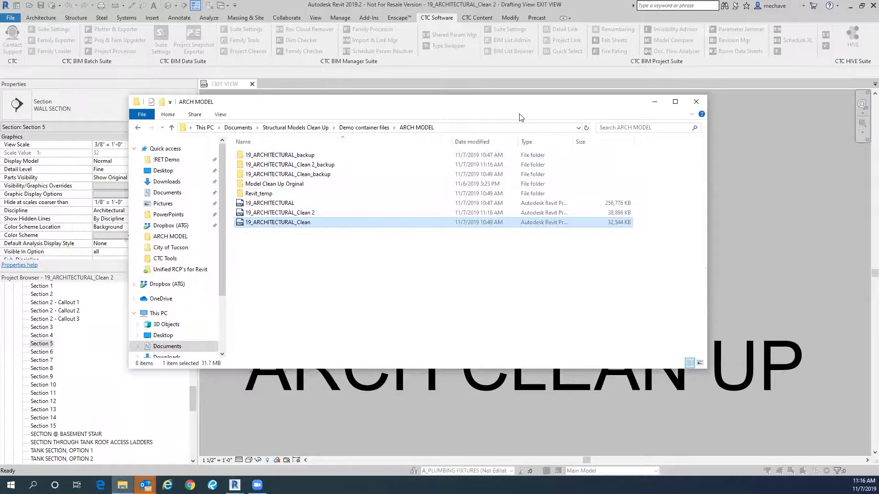
pyautogui.click(695, 101)
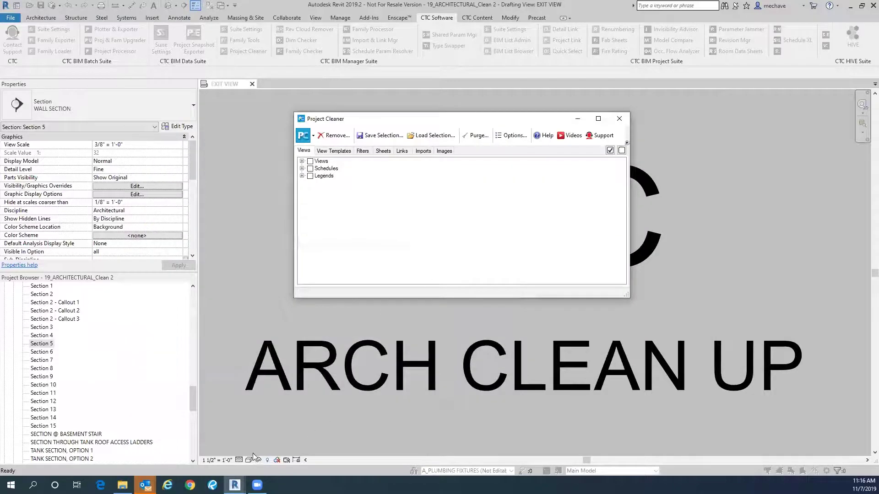
pyautogui.click(257, 485)
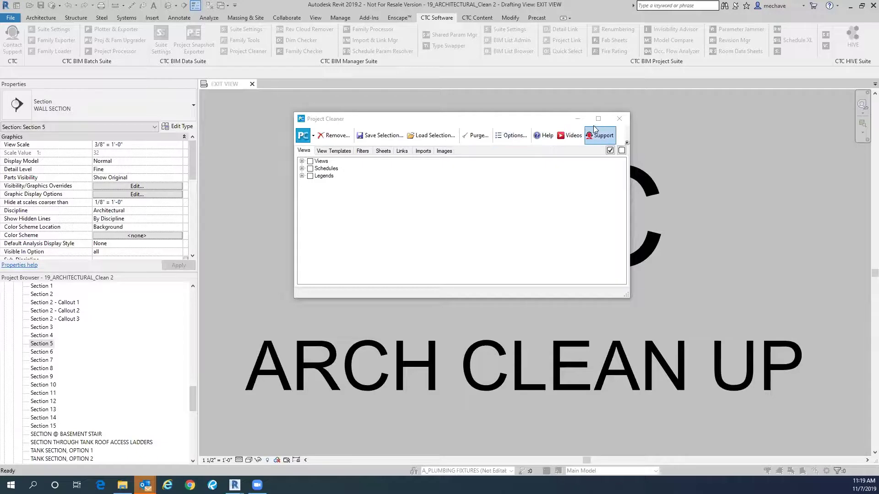
pyautogui.click(618, 119)
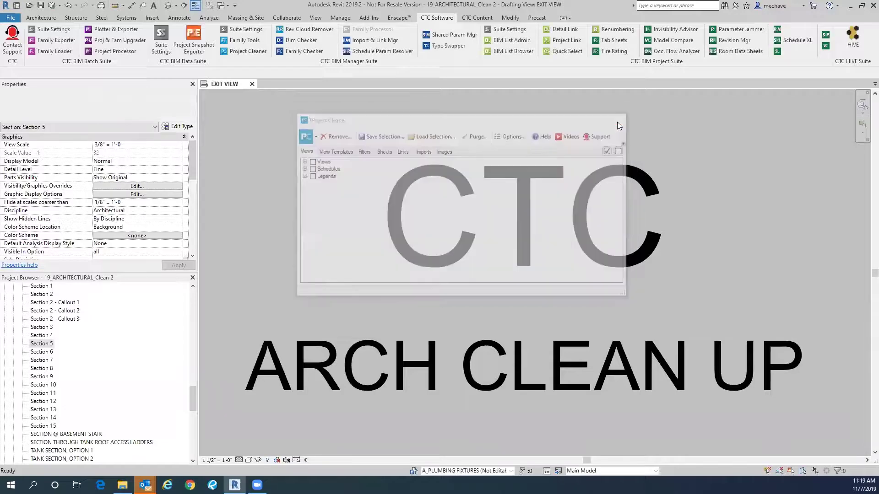
# - Check the cleaned project for remaining links and imports in Import and Link Manager, and close the manager
pyautogui.click(371, 41)
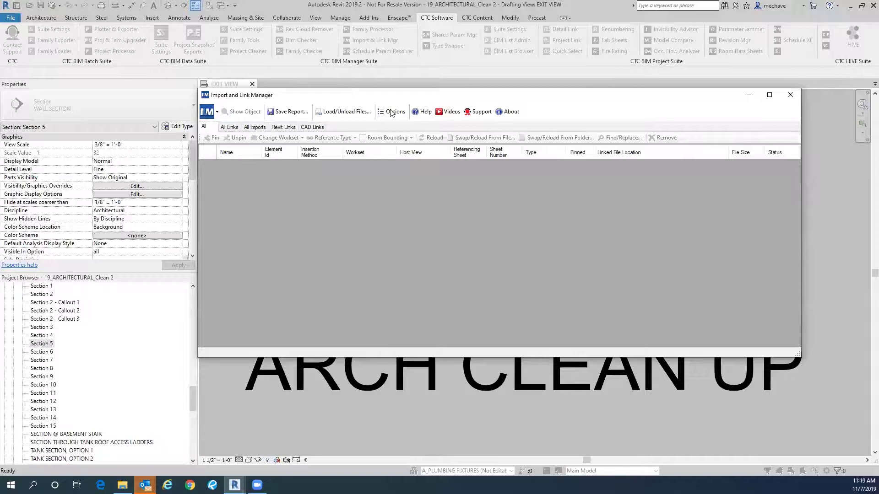
pyautogui.click(344, 123)
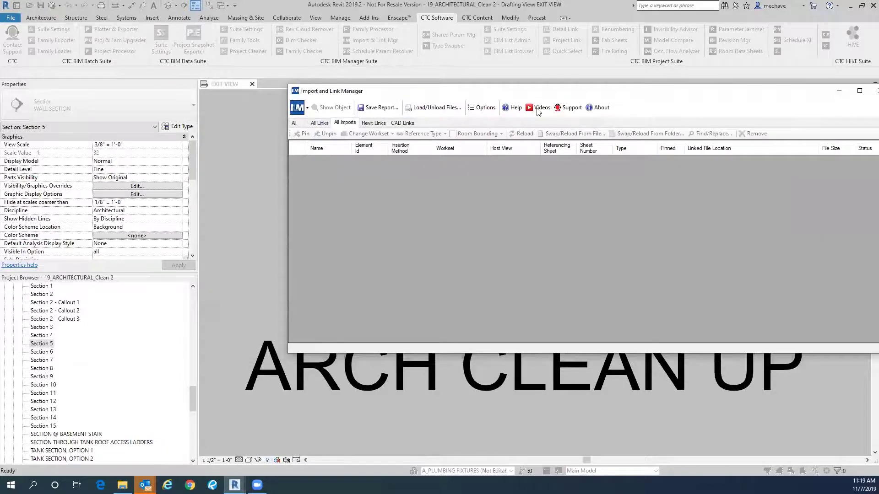
pyautogui.click(869, 90)
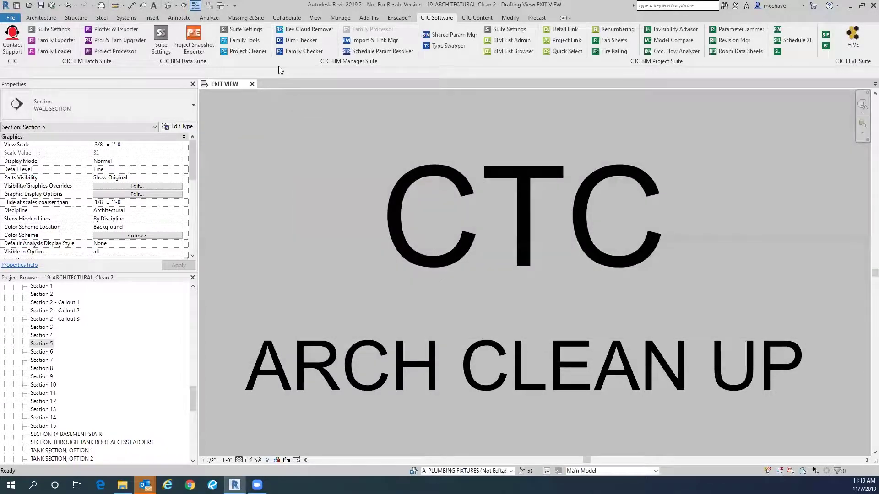
# - Close the 19_ARCHITECTURAL_Clean 2 project without synchronizing with central, relinquishing unmodified elements and worksets
pyautogui.click(252, 83)
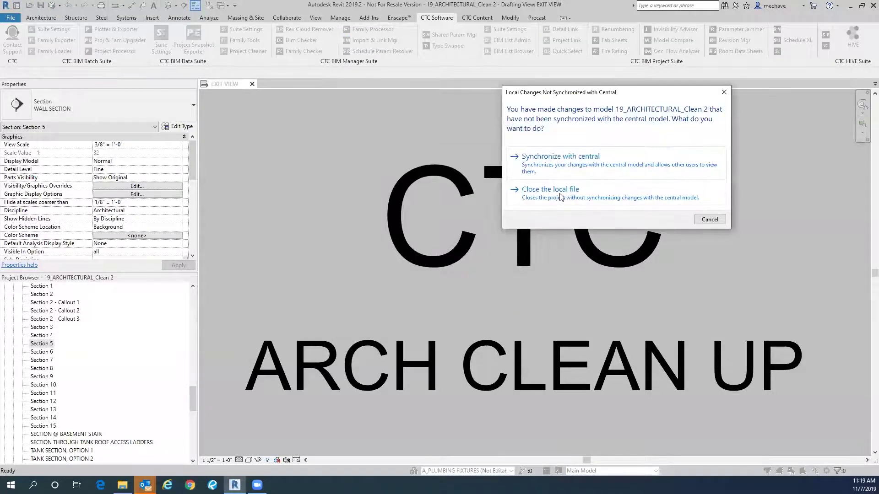
pyautogui.click(527, 223)
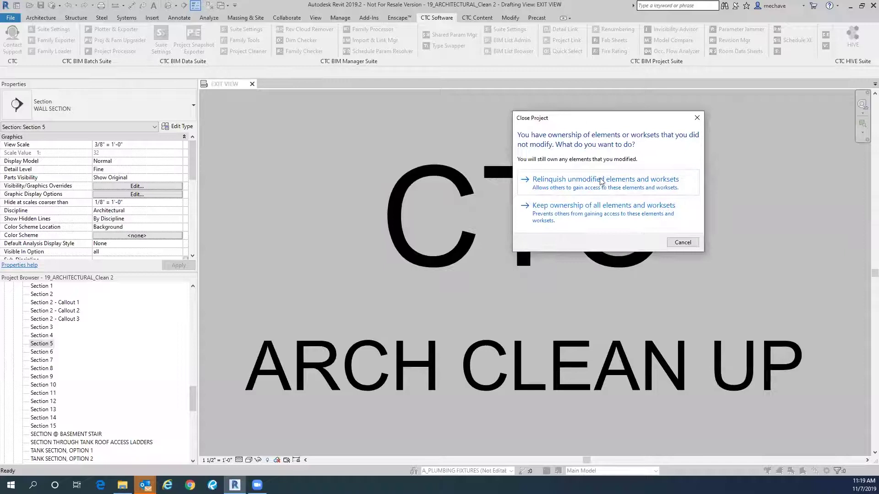
pyautogui.click(600, 182)
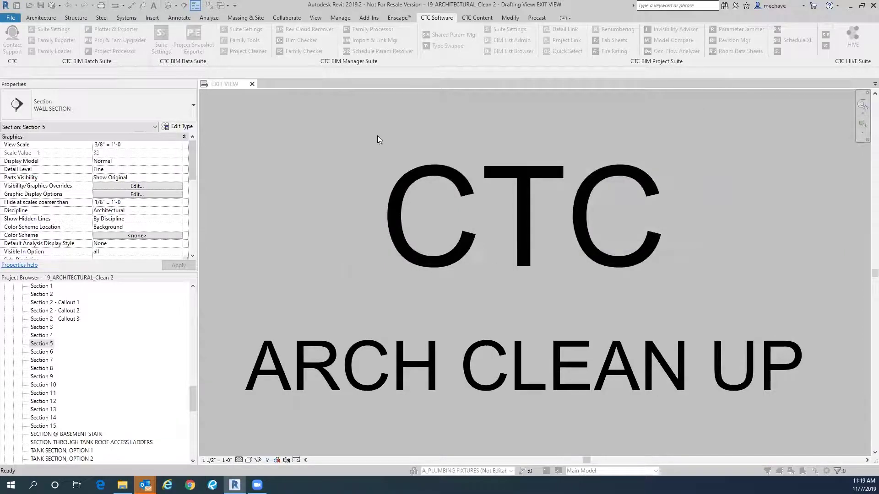
pyautogui.click(613, 232)
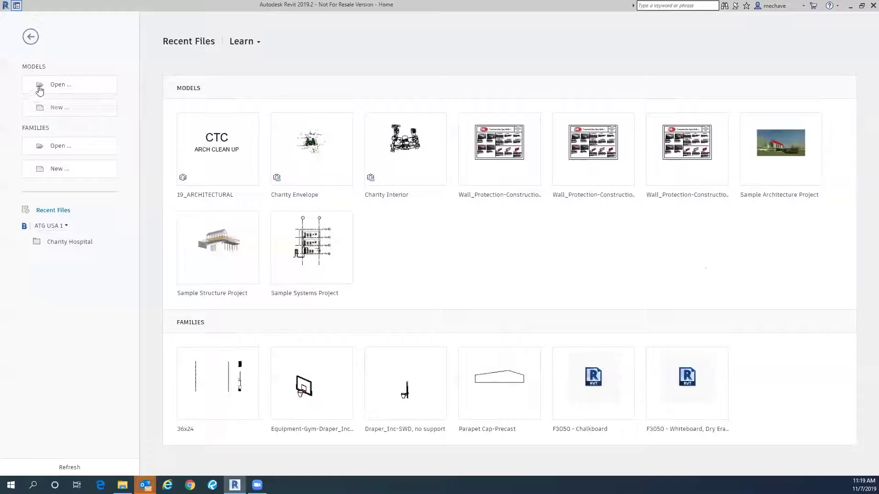
# - Open the original 19_ARCHITECTURAL project from the ARCH MODEL folder
pyautogui.click(31, 37)
pyautogui.click(10, 17)
pyautogui.click(31, 76)
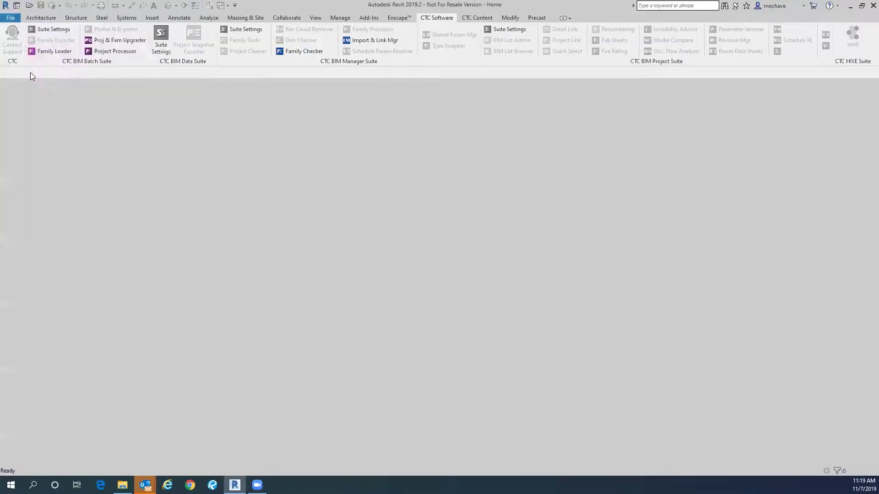
pyautogui.click(504, 145)
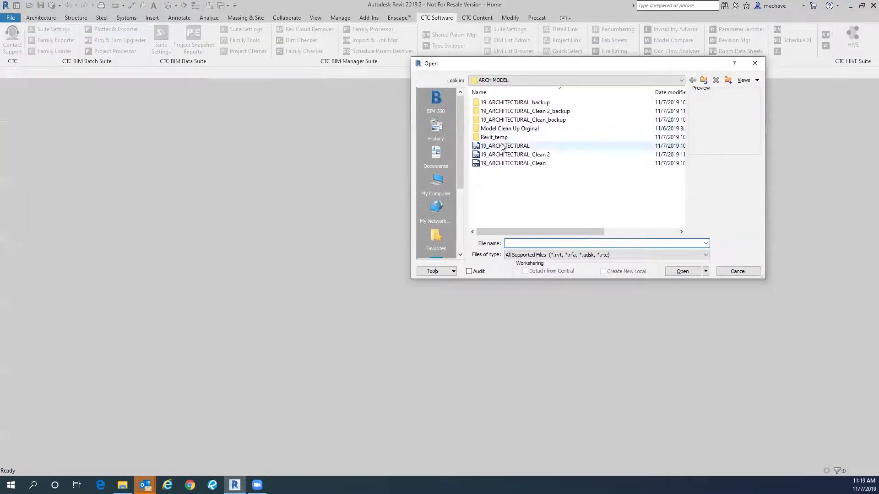
pyautogui.click(682, 271)
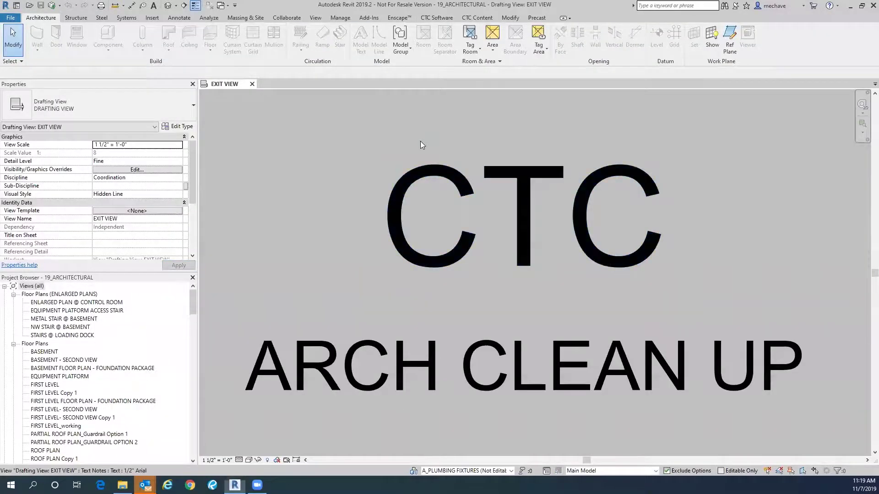
# - Examine the original project's links and imports by category, including Revit links and CAD links, in Import and Link Manager
pyautogui.click(436, 18)
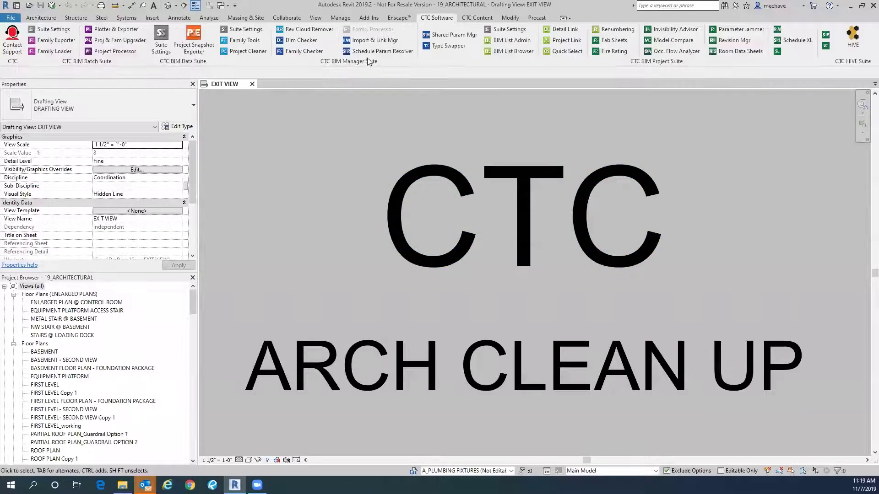
pyautogui.click(372, 41)
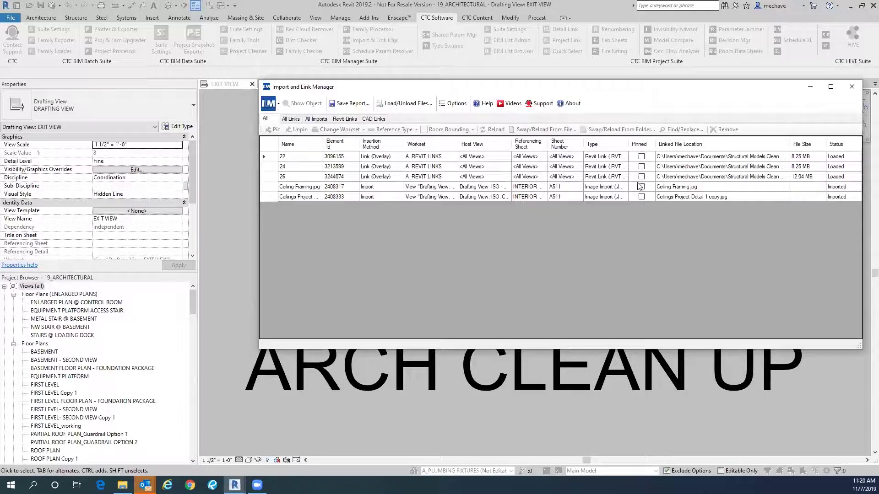
pyautogui.moveTo(528, 95); pyautogui.dragTo(511, 89)
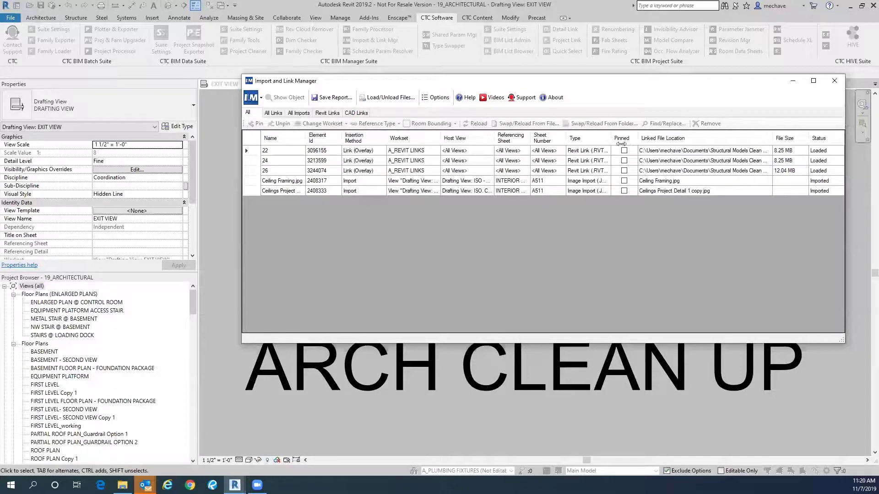
pyautogui.click(282, 114)
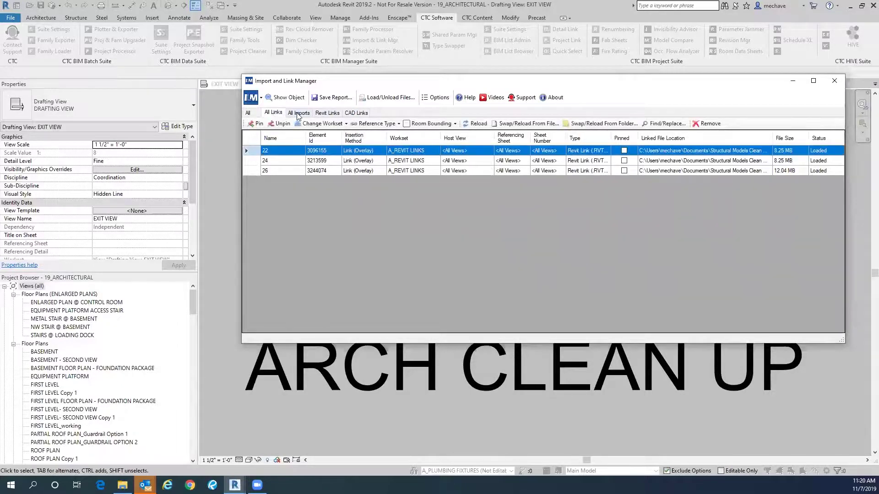
pyautogui.click(298, 113)
pyautogui.click(327, 114)
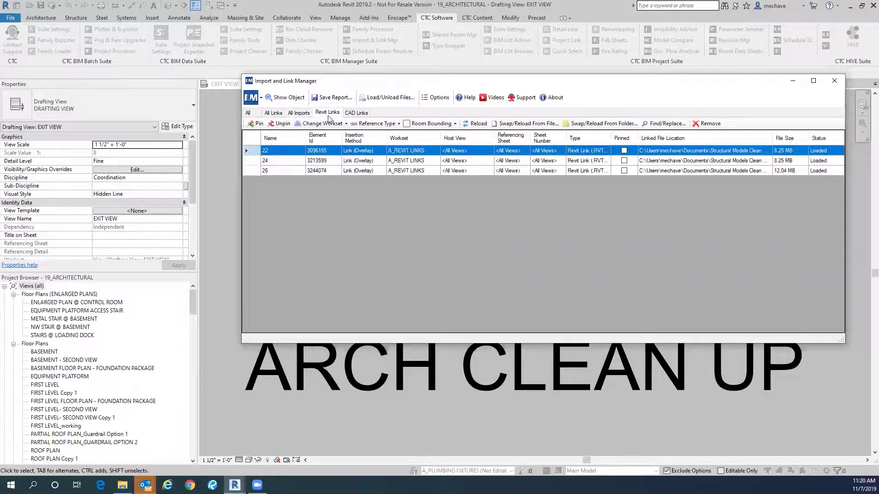
pyautogui.click(355, 113)
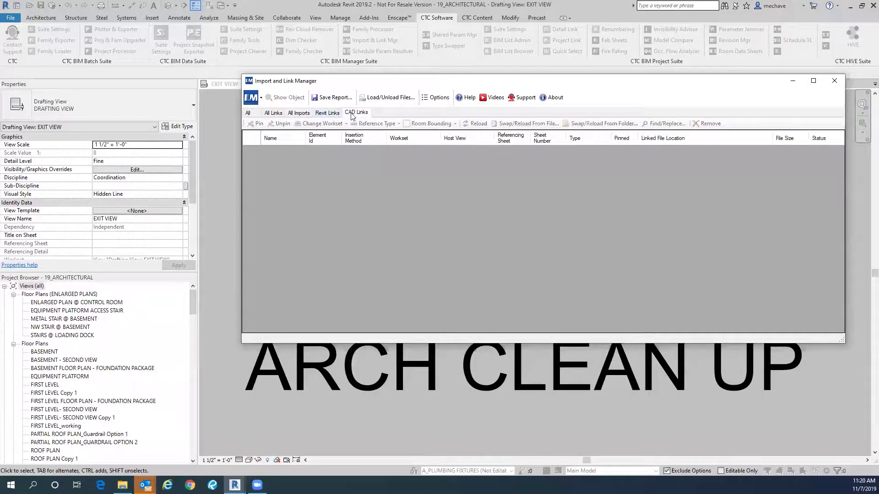
pyautogui.click(325, 114)
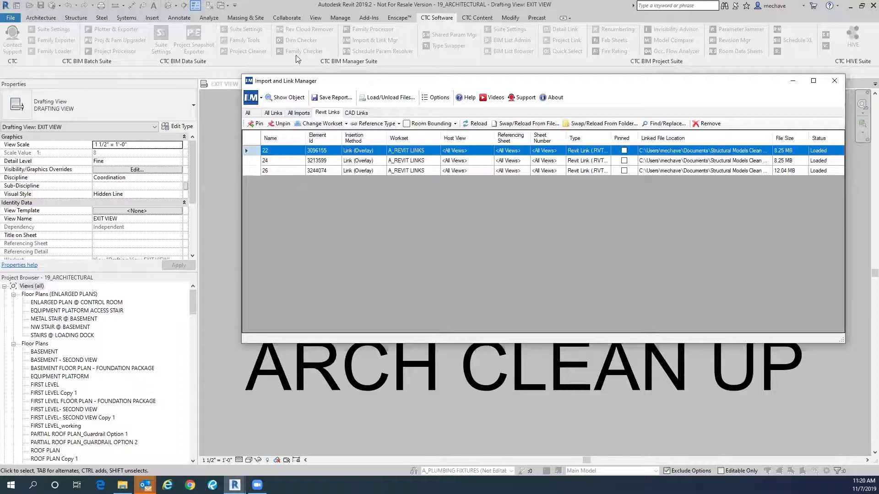
pyautogui.moveTo(296, 86); pyautogui.dragTo(301, 105)
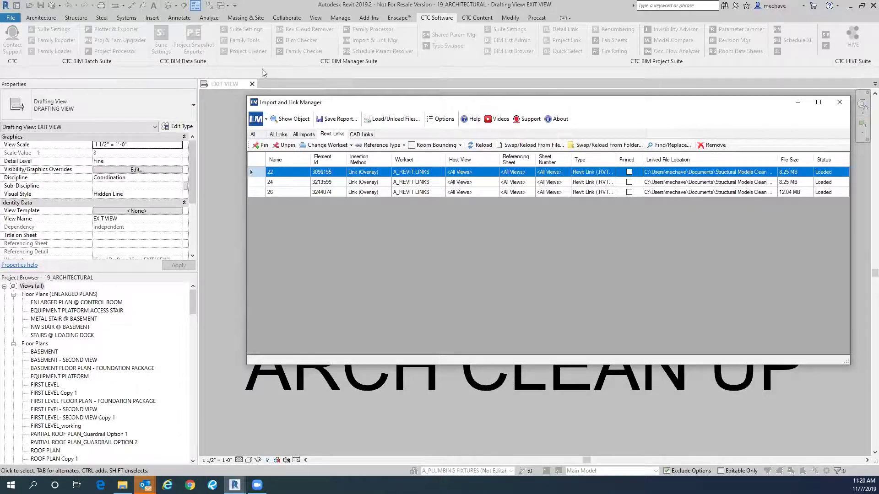
# - Review the project's imports and all its links in Import and Link Manager
pyautogui.moveTo(296, 106); pyautogui.dragTo(274, 103)
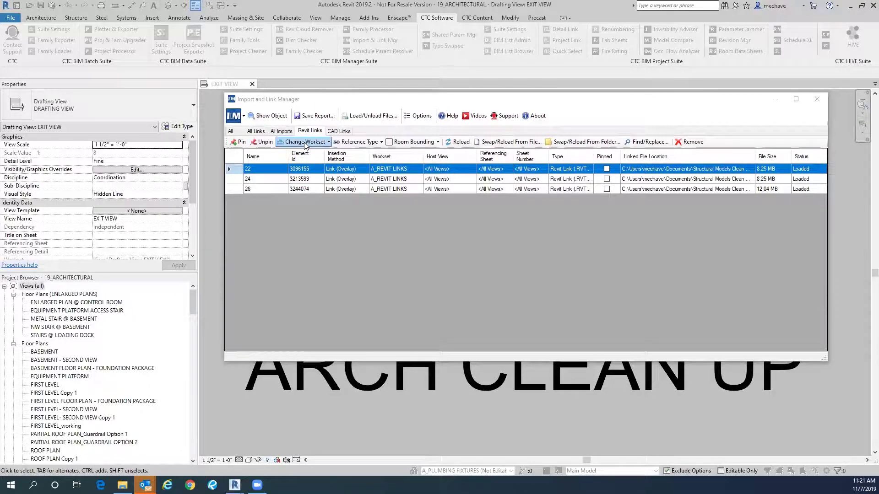
pyautogui.click(281, 131)
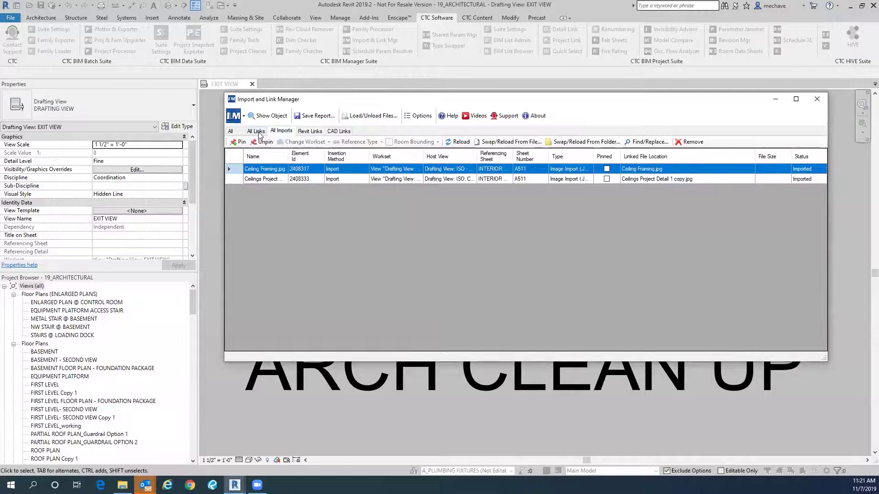
pyautogui.click(259, 133)
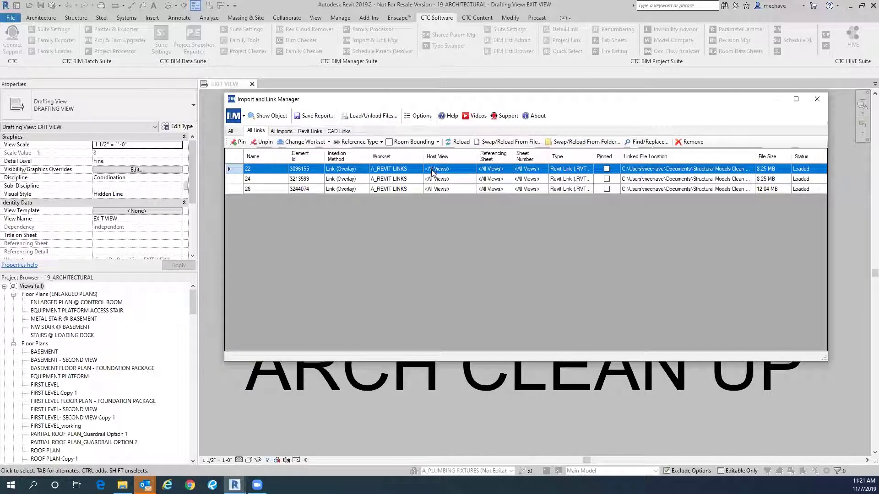
# - View the Import and Link Manager demo video page on YouTube, and close both the page and the manager
pyautogui.click(473, 119)
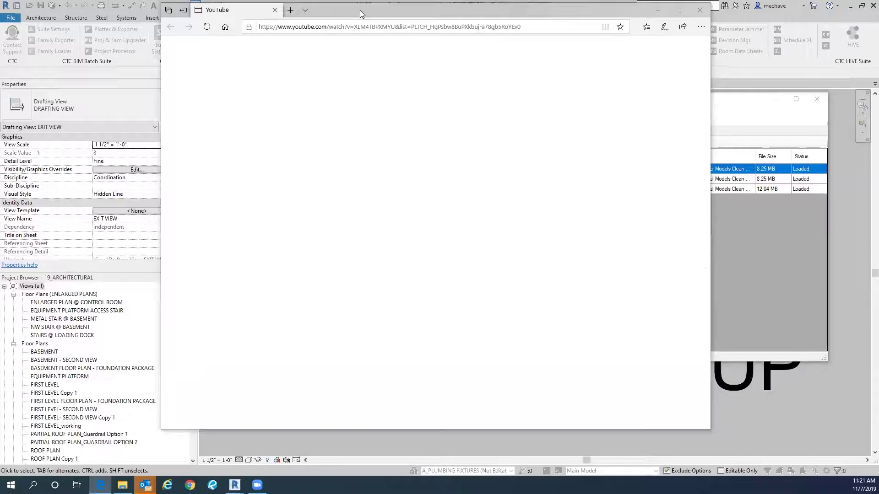
pyautogui.moveTo(360, 10); pyautogui.dragTo(428, 27)
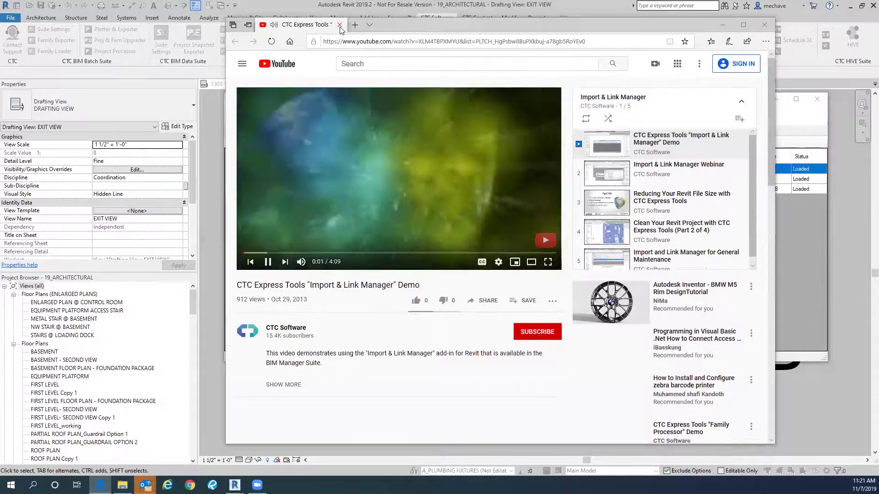
pyautogui.click(339, 25)
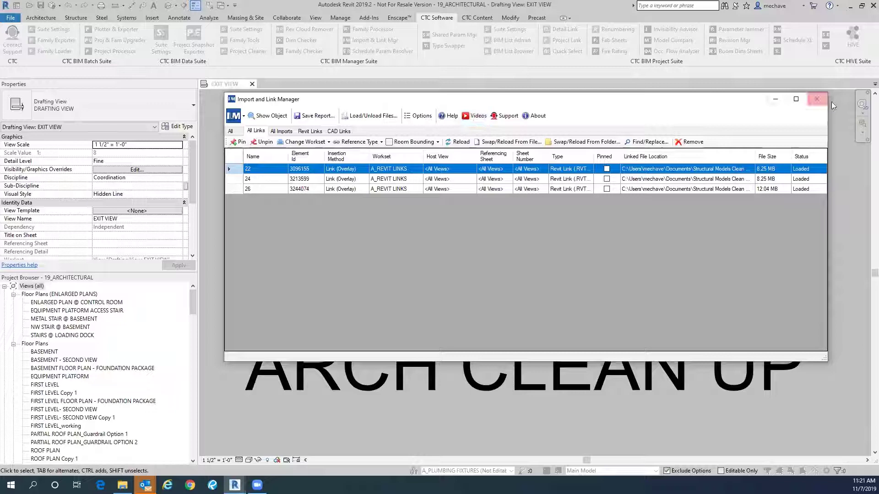
pyautogui.click(817, 99)
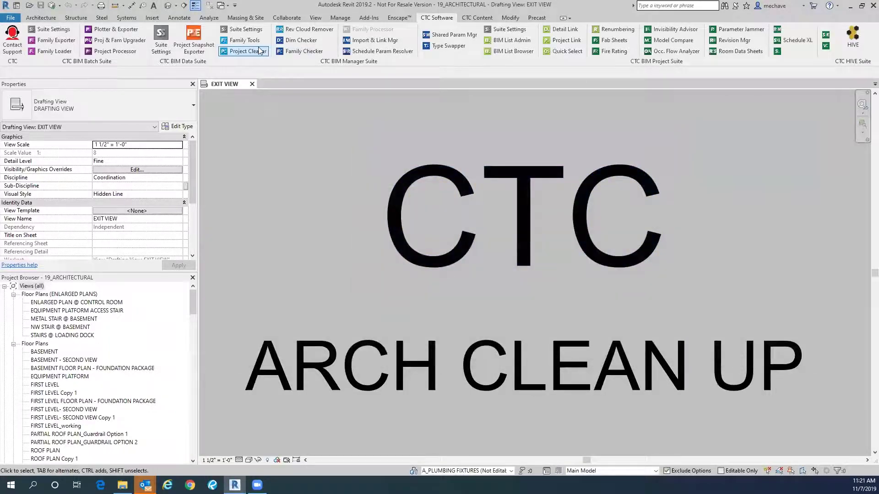
# - Open Project Cleaner on the original project and close it without cleaning anything
pyautogui.click(265, 51)
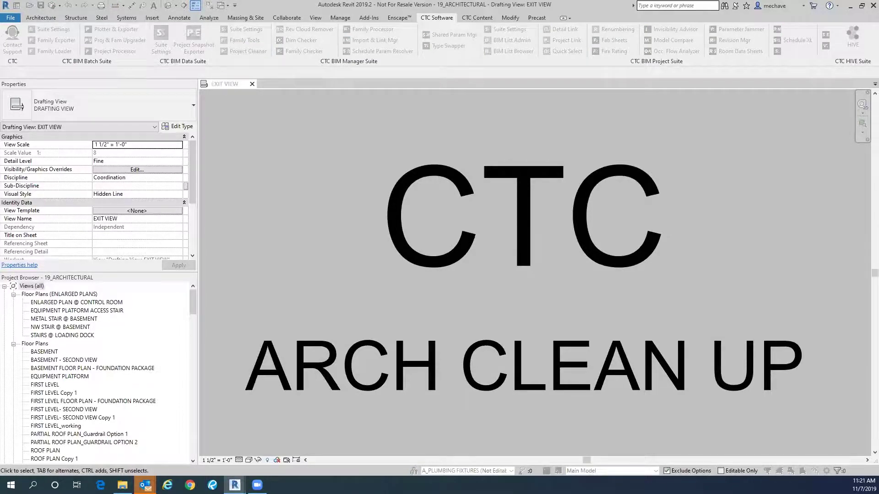
pyautogui.click(630, 112)
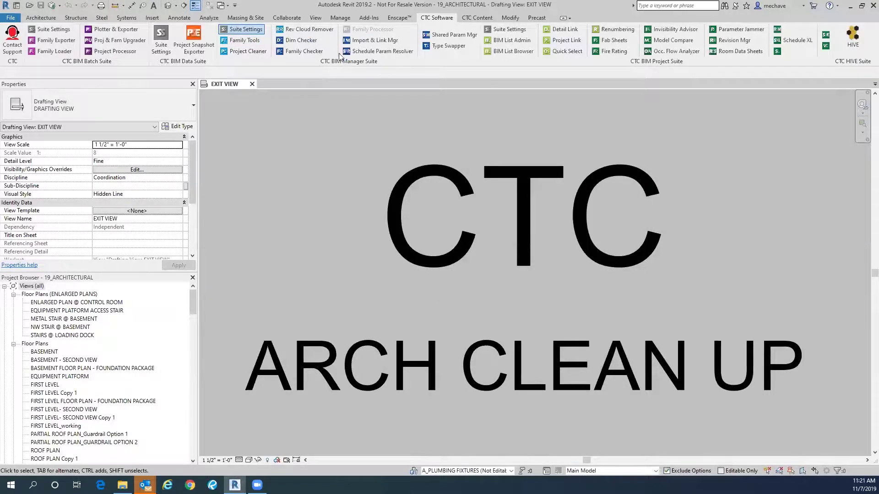
# - Try hiding every BIM Manager Suite tool except Project Cleaner in the suite's ribbon visibility settings, and close the settings without saving
pyautogui.moveTo(372, 135); pyautogui.dragTo(357, 78)
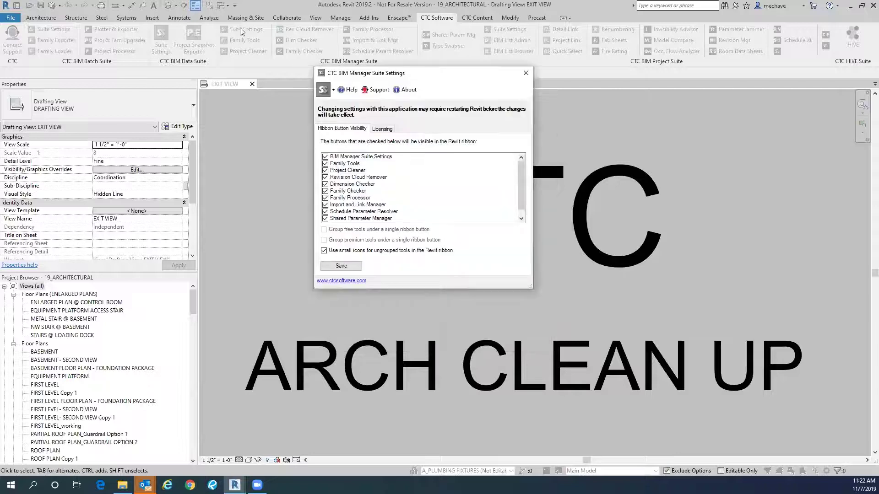
pyautogui.scroll(-1, 351, 179)
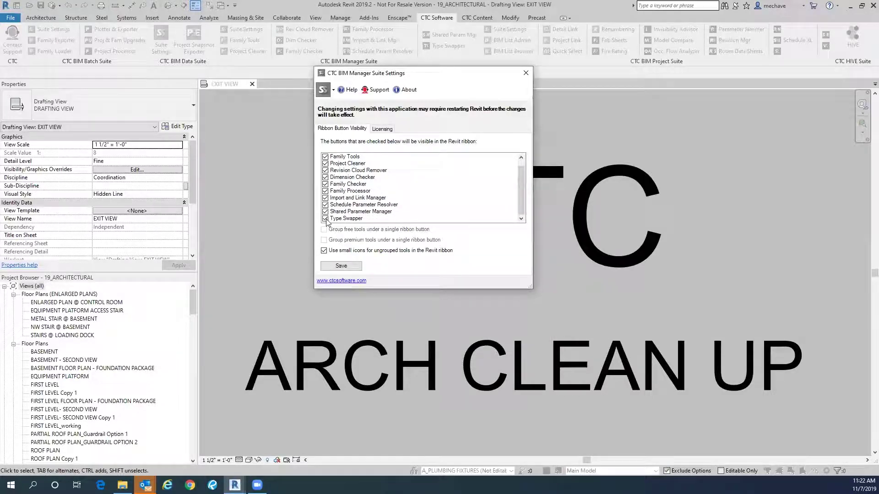
pyautogui.click(325, 211)
pyautogui.click(325, 204)
pyautogui.click(325, 198)
pyautogui.click(325, 191)
pyautogui.click(325, 184)
pyautogui.click(325, 177)
pyautogui.click(325, 170)
pyautogui.click(325, 157)
pyautogui.scroll(1, 326, 158)
pyautogui.click(325, 157)
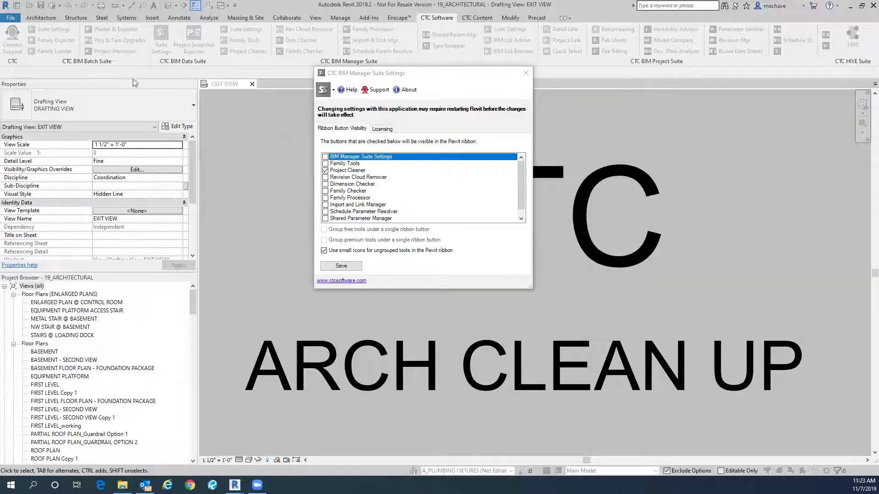
pyautogui.click(526, 74)
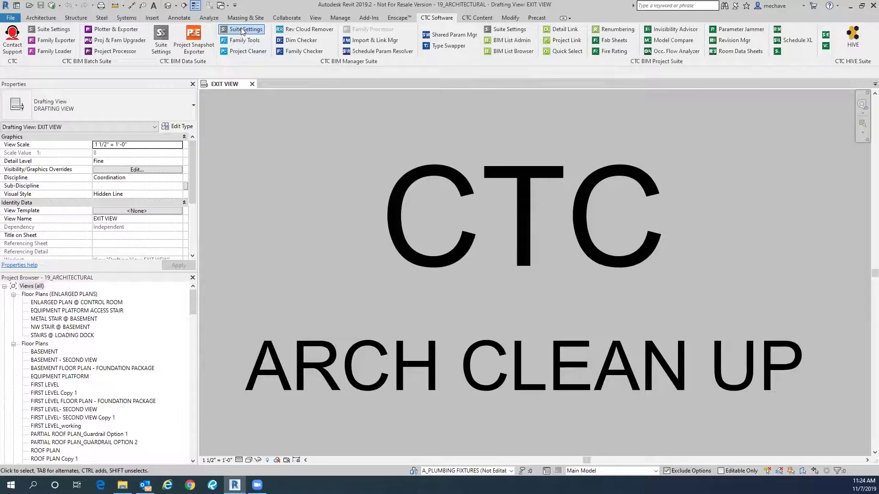
# - Check the ribbon button visibility list in the BIM Manager Suite settings and close the settings
pyautogui.click(243, 30)
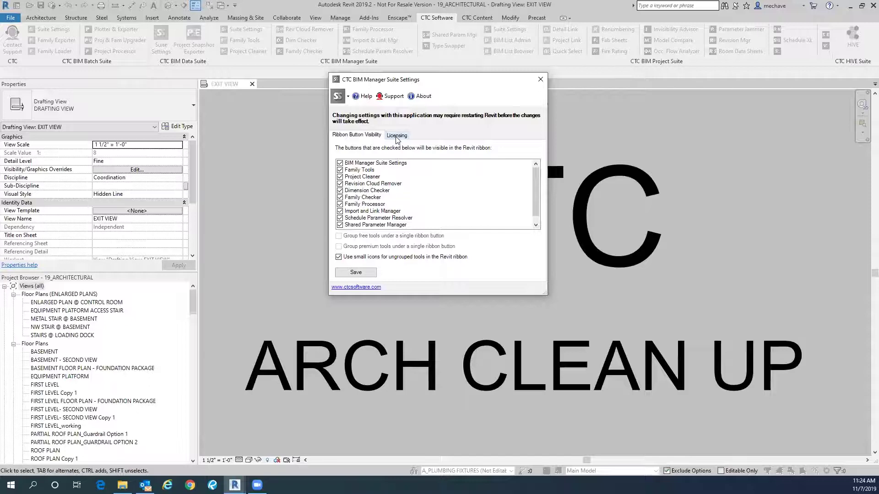
pyautogui.click(540, 79)
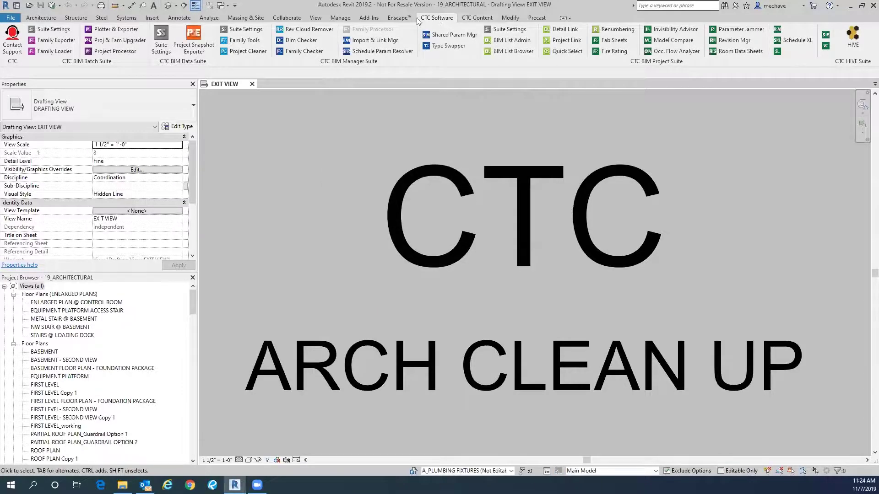
# - Compare the SuperDoor Configurator tools in the CTC Content set with the tools of the CTC Software suites
pyautogui.click(467, 18)
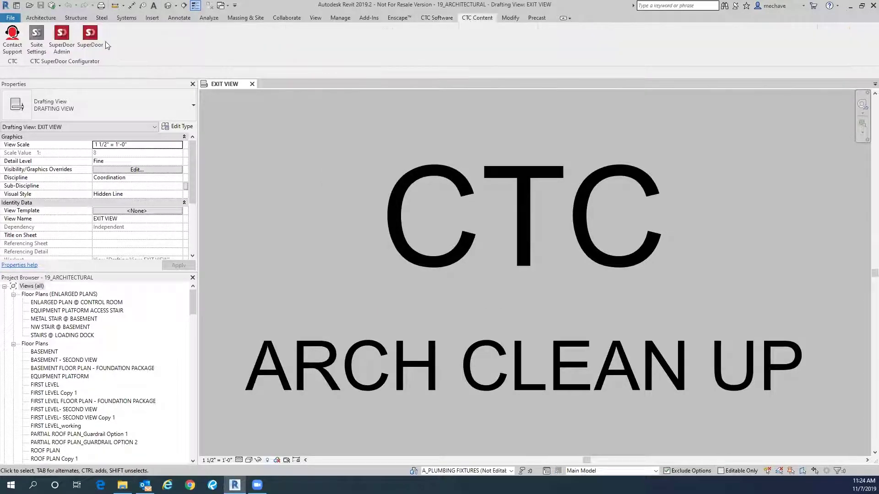
pyautogui.click(437, 18)
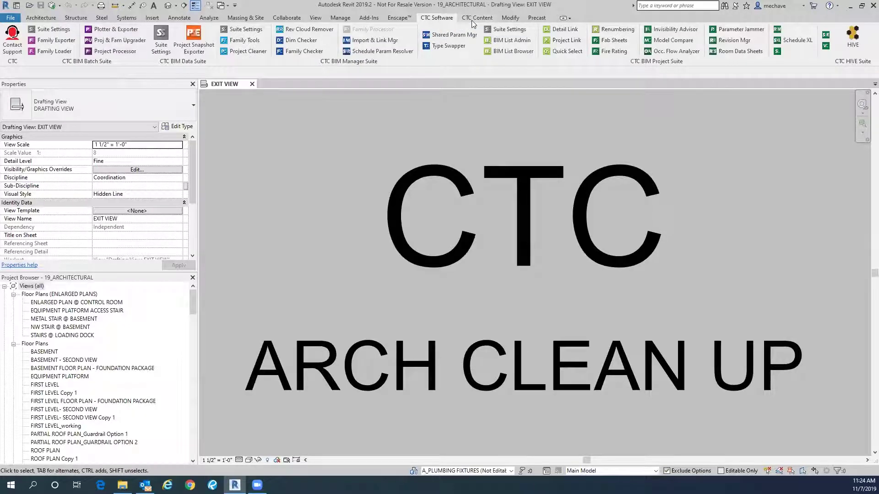
pyautogui.click(471, 19)
pyautogui.click(440, 19)
pyautogui.click(467, 18)
pyautogui.click(439, 19)
pyautogui.moveTo(122, 485)
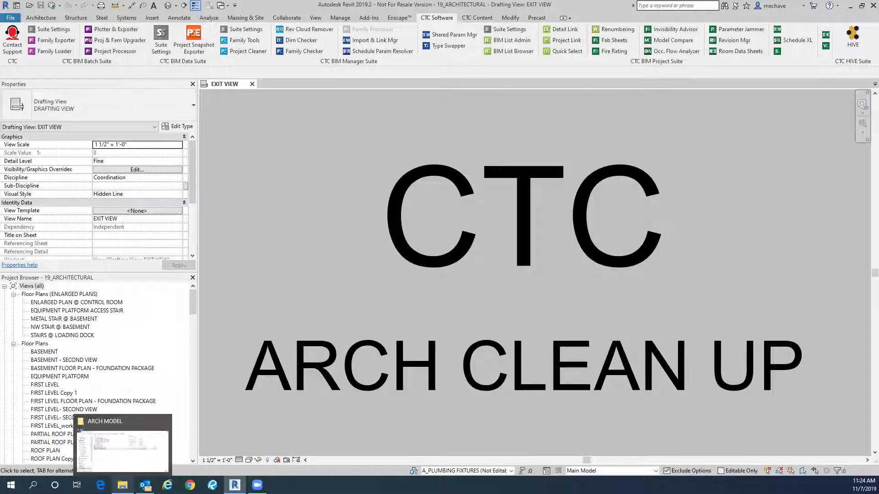